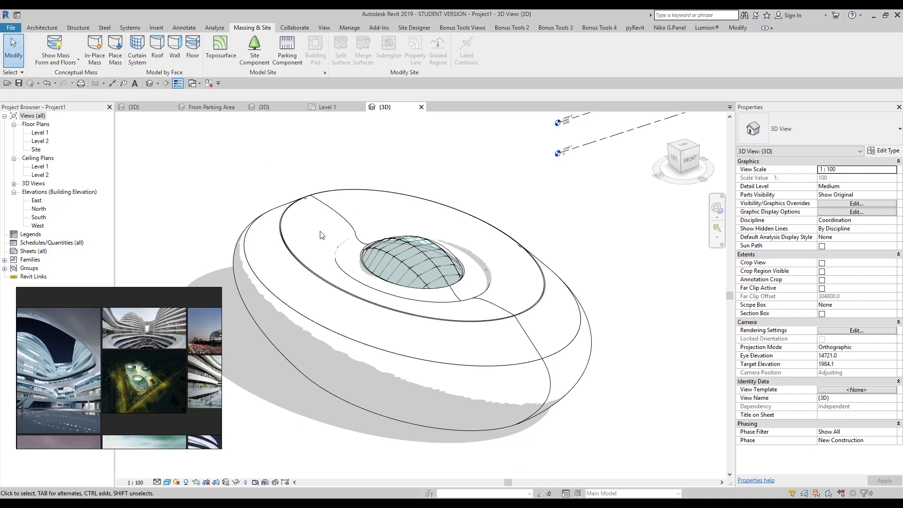
# - Select the whole donut-shaped building and filter the selection down to the Mass category only
pyautogui.scroll(-3, 470, 226)
pyautogui.moveTo(574, 207); pyautogui.dragTo(480, 246, button='middle')
pyautogui.scroll(4, 479, 246)
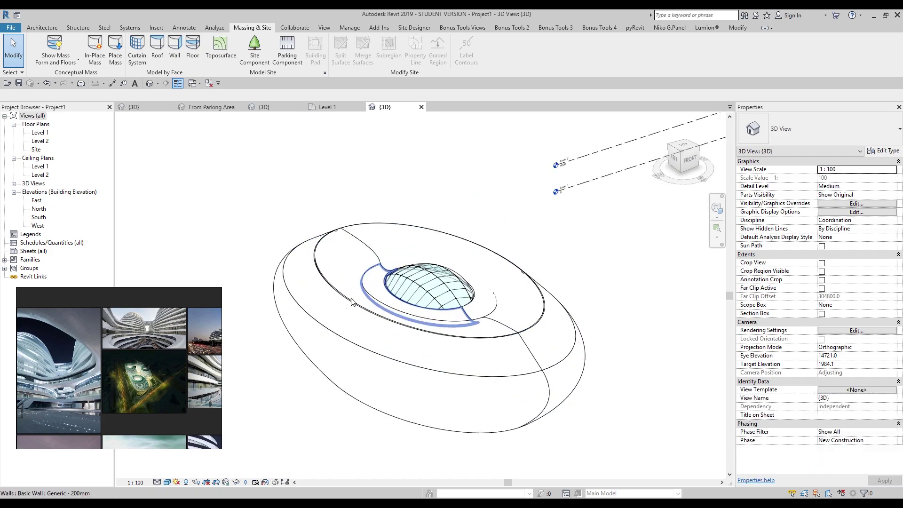
pyautogui.moveTo(559, 415); pyautogui.dragTo(665, 470)
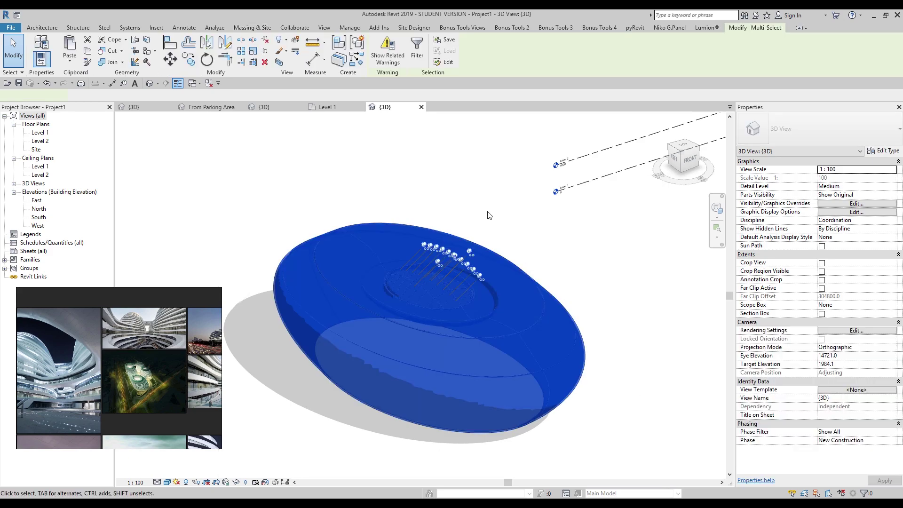
pyautogui.click(417, 49)
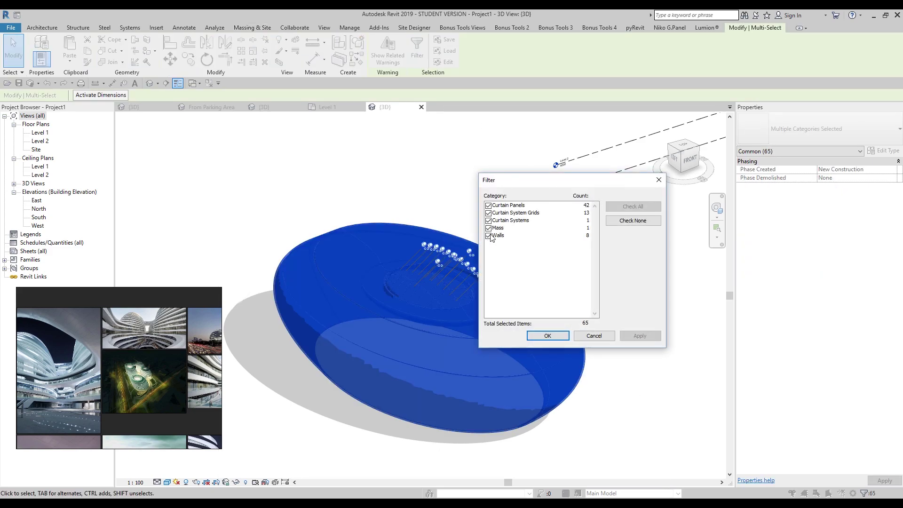
pyautogui.click(633, 221)
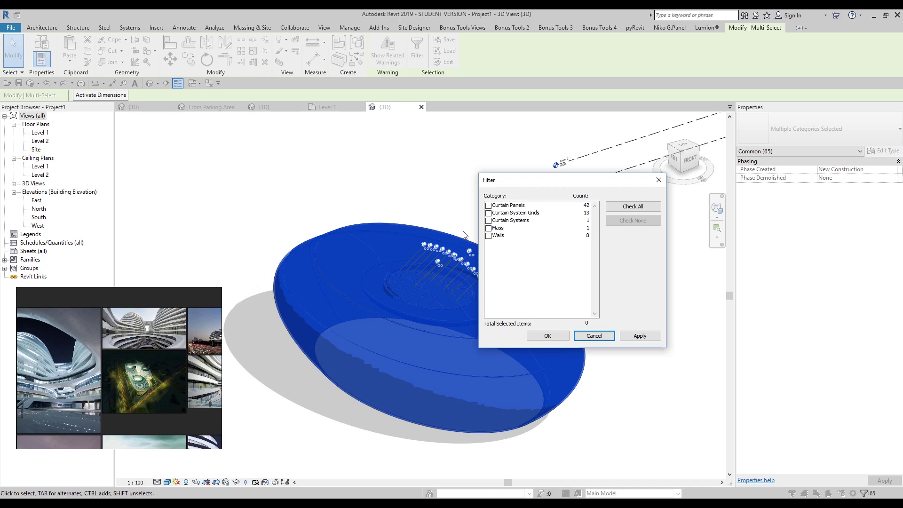
pyautogui.click(488, 229)
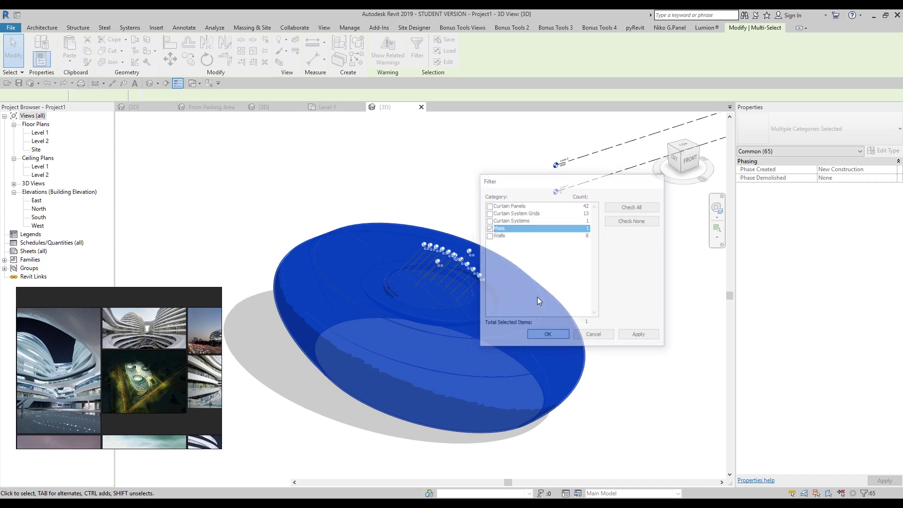
pyautogui.click(547, 336)
# - Copy the selected mass to the empty area behind the original building and clear the selection
pyautogui.click(188, 59)
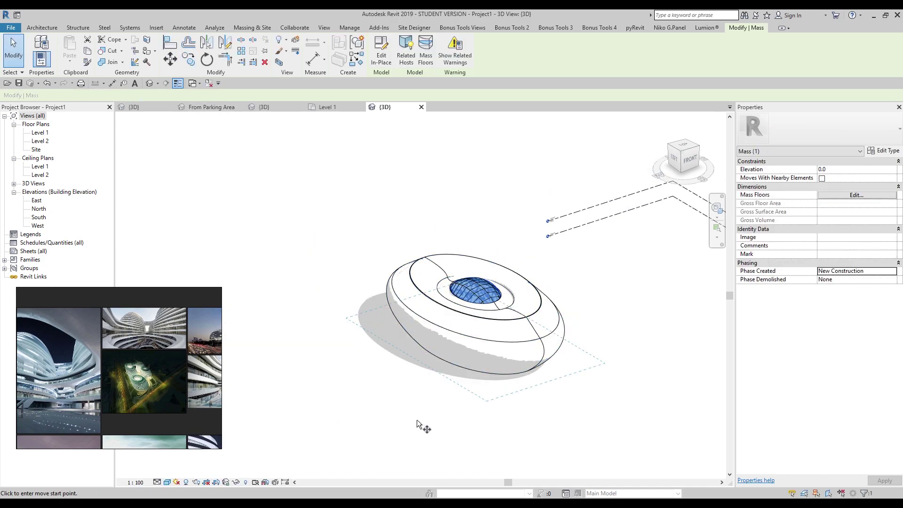
pyautogui.click(399, 413)
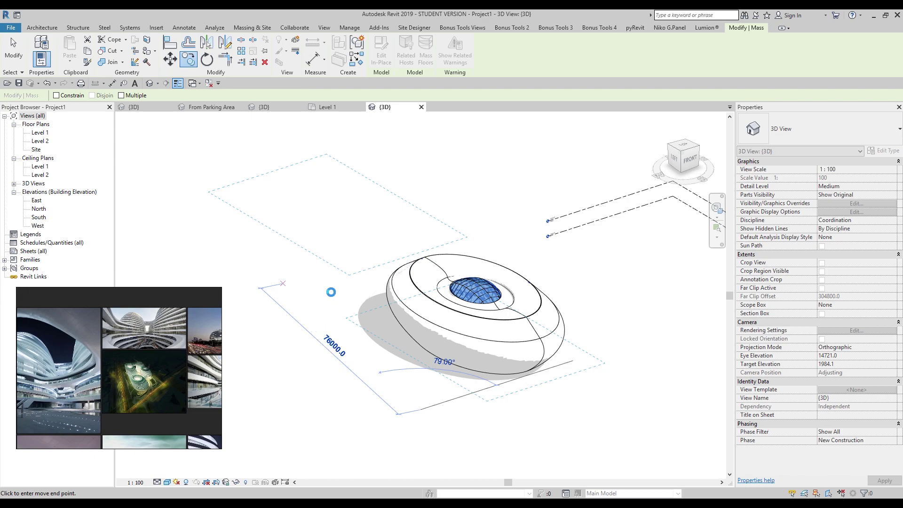
pyautogui.click(316, 220)
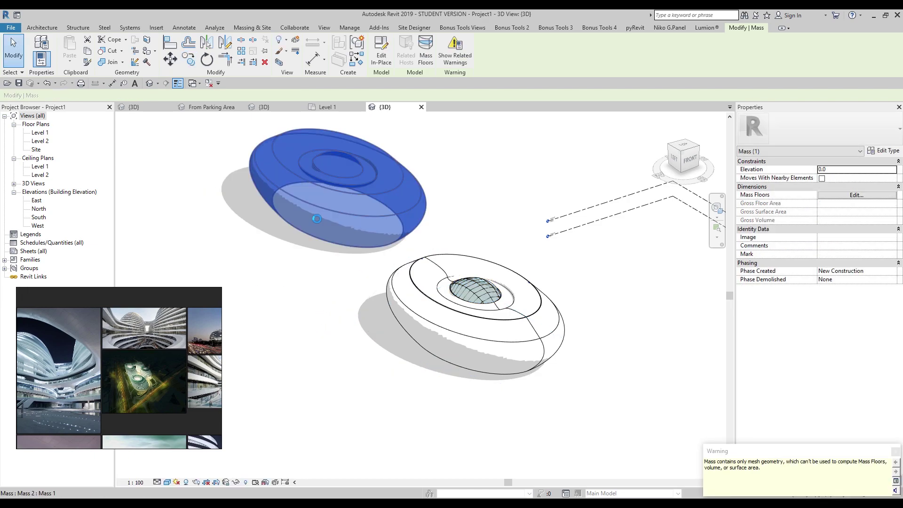
pyautogui.press('Escape')
pyautogui.scroll(3, 314, 168)
pyautogui.keyDown('shift'); pyautogui.moveTo(342, 228); pyautogui.dragTo(404, 184, button='middle'); pyautogui.keyUp('shift')
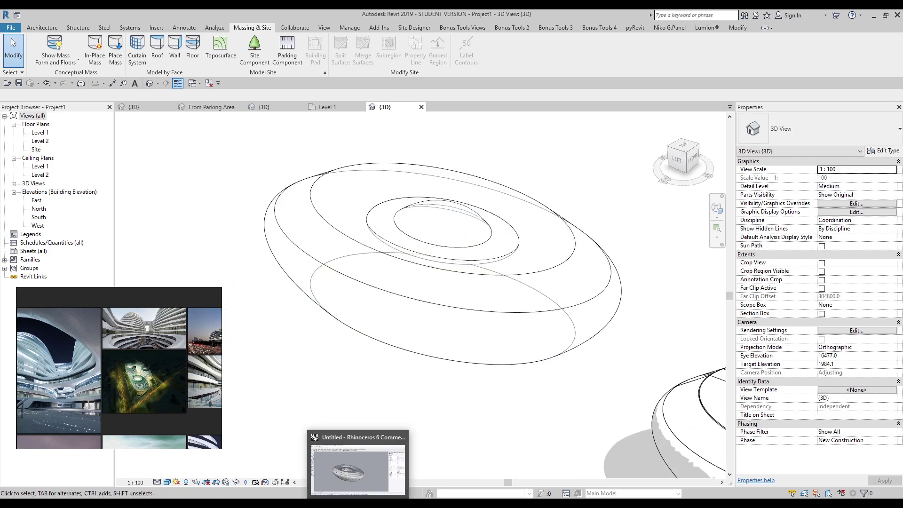
# - Switch to Rhinoceros and examine the source donut model from another angle
pyautogui.click(362, 463)
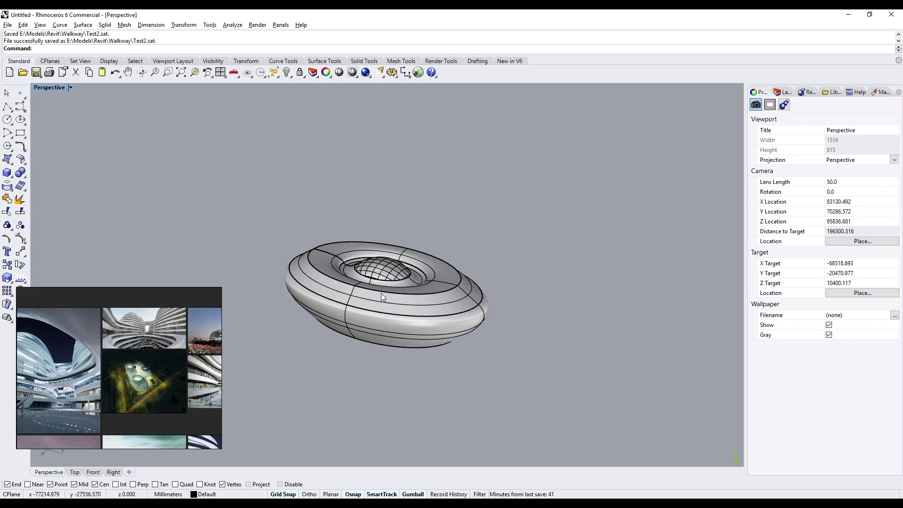
pyautogui.middleClick(396, 318)
pyautogui.moveTo(414, 363)
pyautogui.mouseDown(button='right')
pyautogui.moveTo(467, 359)
pyautogui.moveTo(331, 375)
pyautogui.moveTo(288, 262)
pyautogui.moveTo(433, 235)
pyautogui.moveTo(486, 306)
pyautogui.moveTo(494, 333)
pyautogui.moveTo(429, 374)
pyautogui.moveTo(357, 365)
pyautogui.moveTo(434, 370)
pyautogui.moveTo(417, 383)
pyautogui.moveTo(397, 379)
pyautogui.moveTo(400, 367)
pyautogui.mouseUp(button='right')
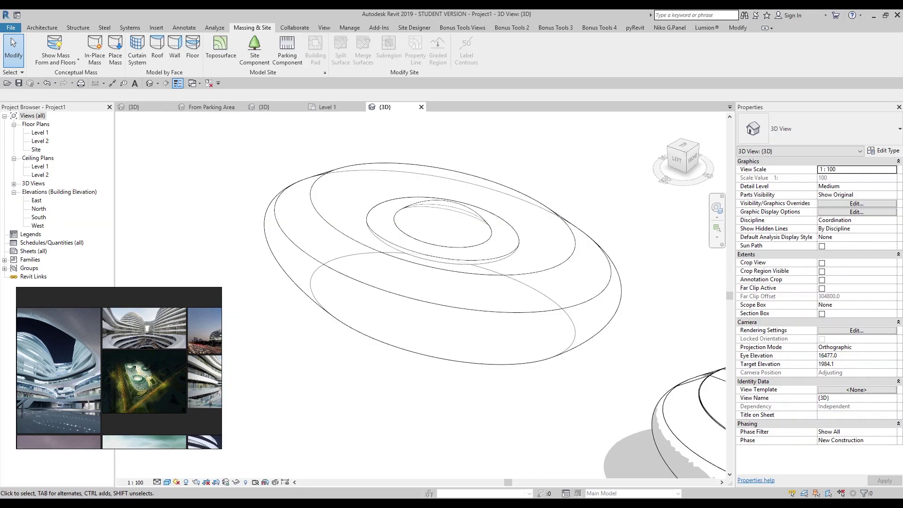
# - Try the Wall by Face and Roof by Face tools on the copied mass in Revit
pyautogui.click(504, 321)
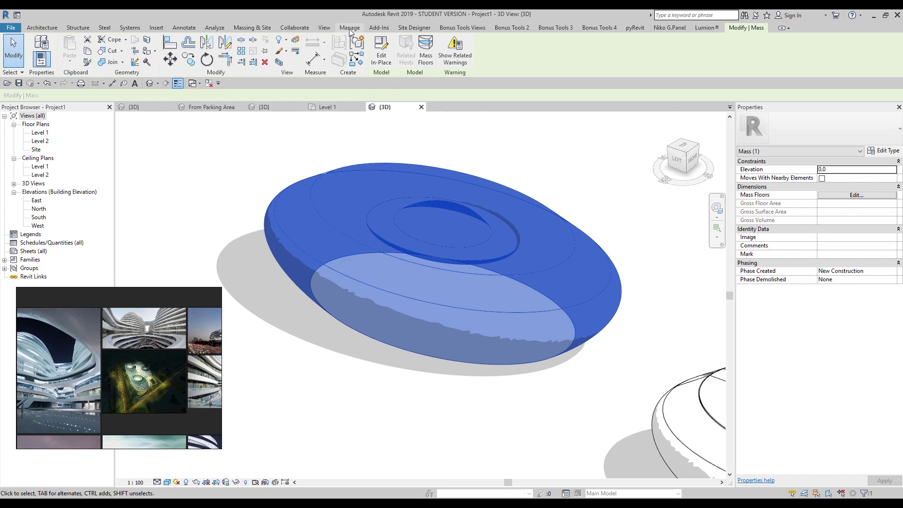
pyautogui.click(243, 28)
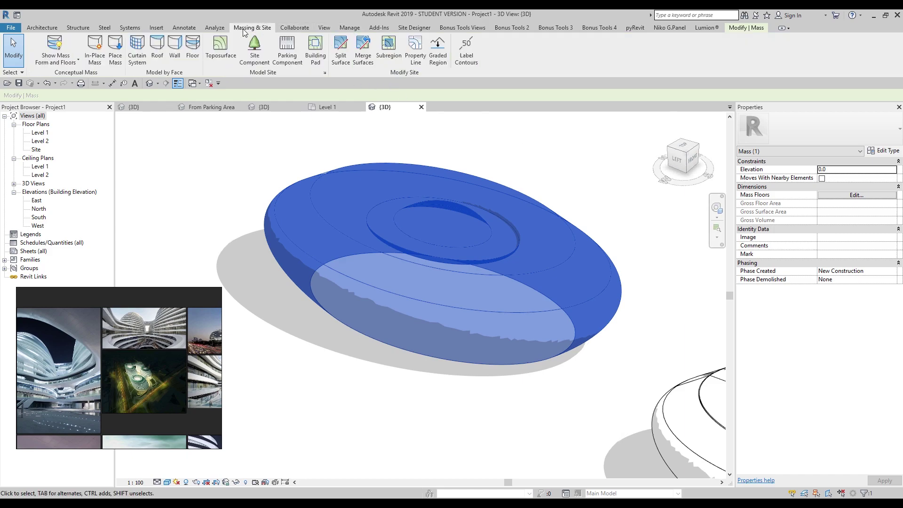
pyautogui.click(175, 49)
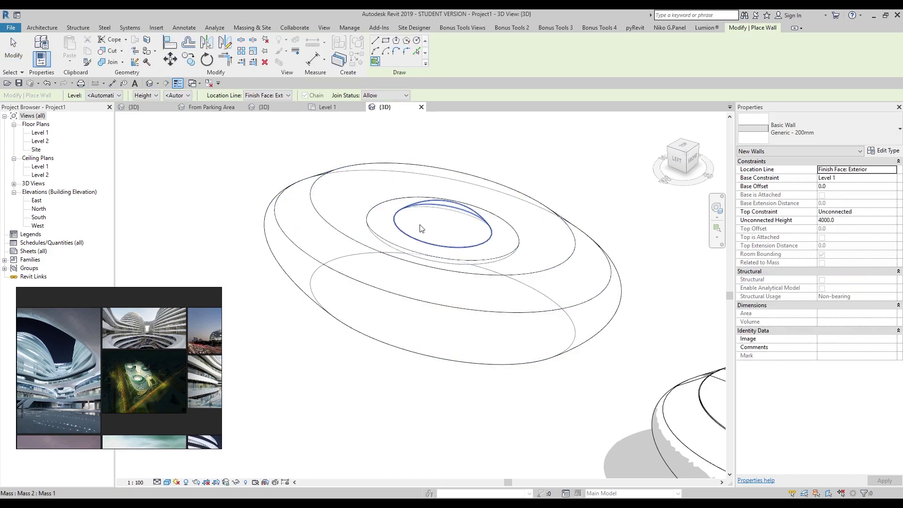
pyautogui.click(252, 28)
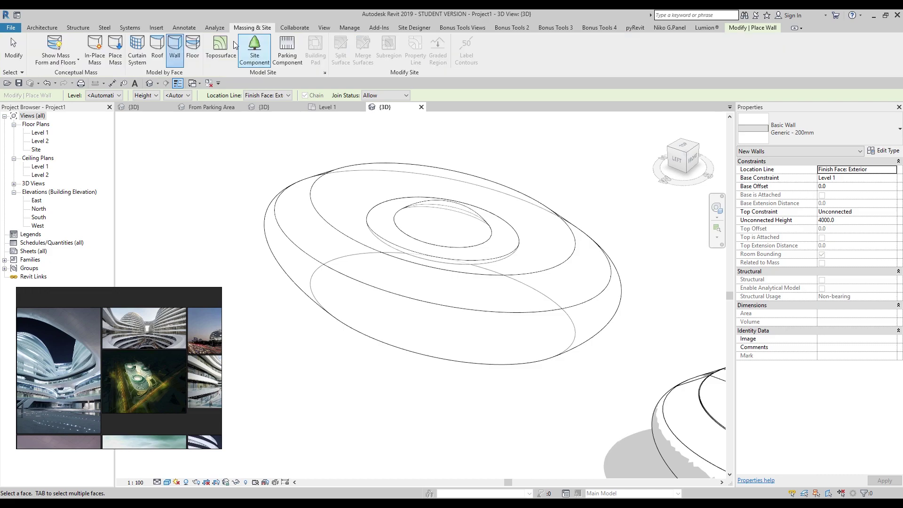
pyautogui.click(157, 49)
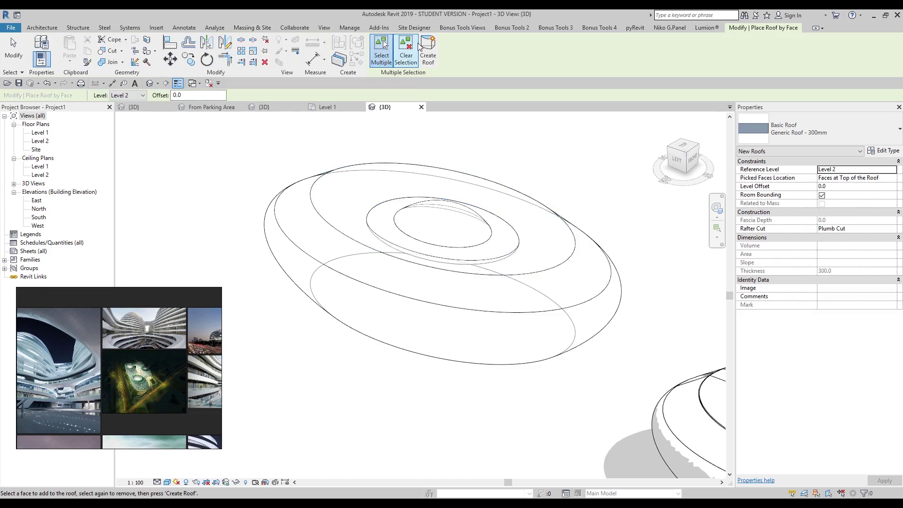
pyautogui.press('Escape')
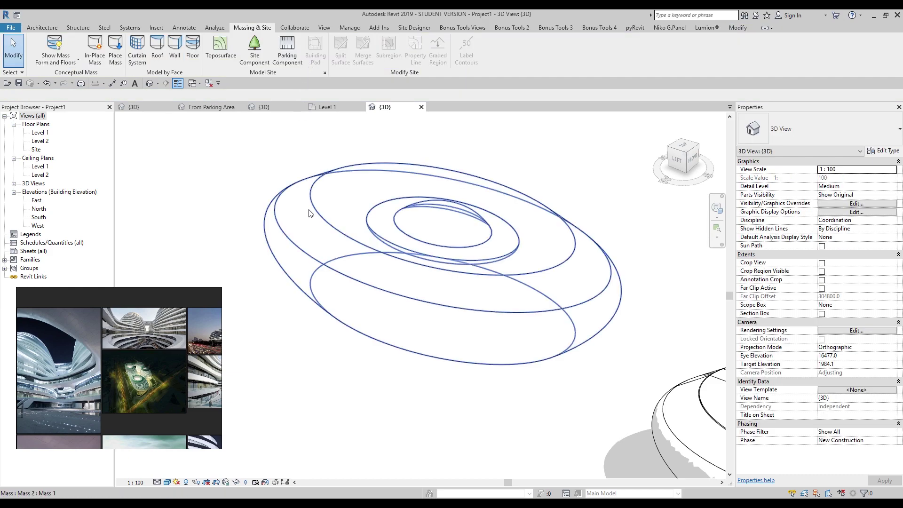
# - Assign mass floors at Level 1 and Level 2 to the copied mass and deselect it
pyautogui.click(337, 204)
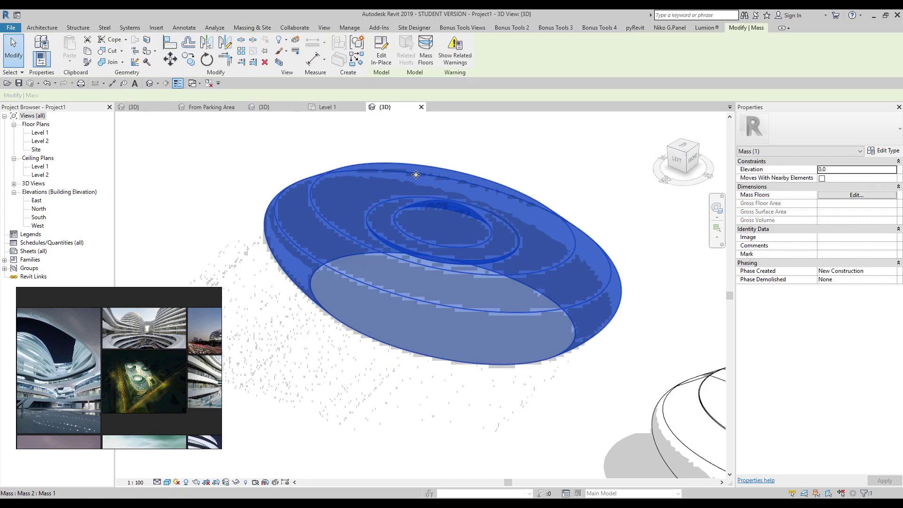
pyautogui.click(426, 58)
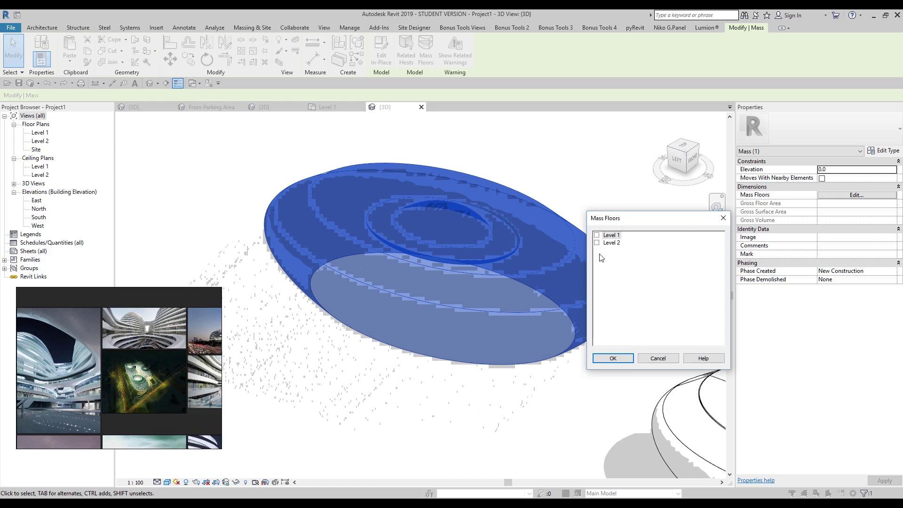
pyautogui.click(597, 236)
pyautogui.click(597, 243)
pyautogui.click(616, 355)
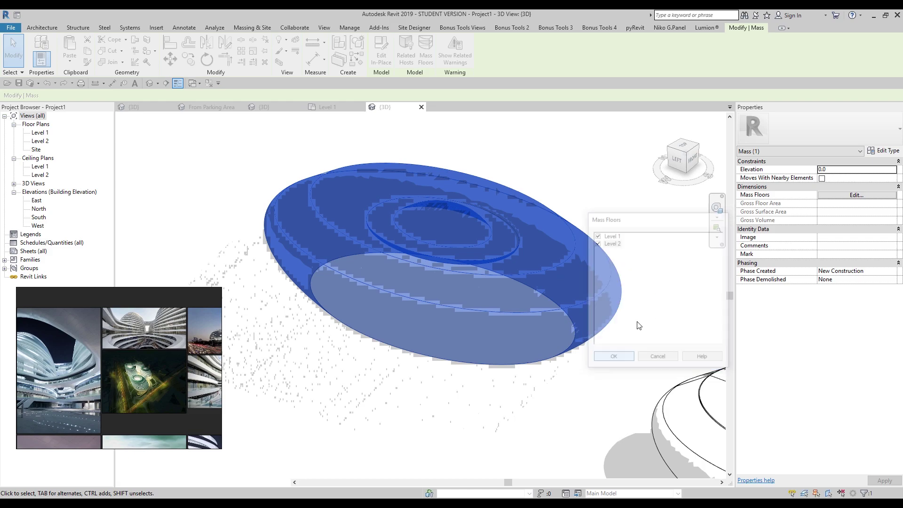
pyautogui.click(433, 407)
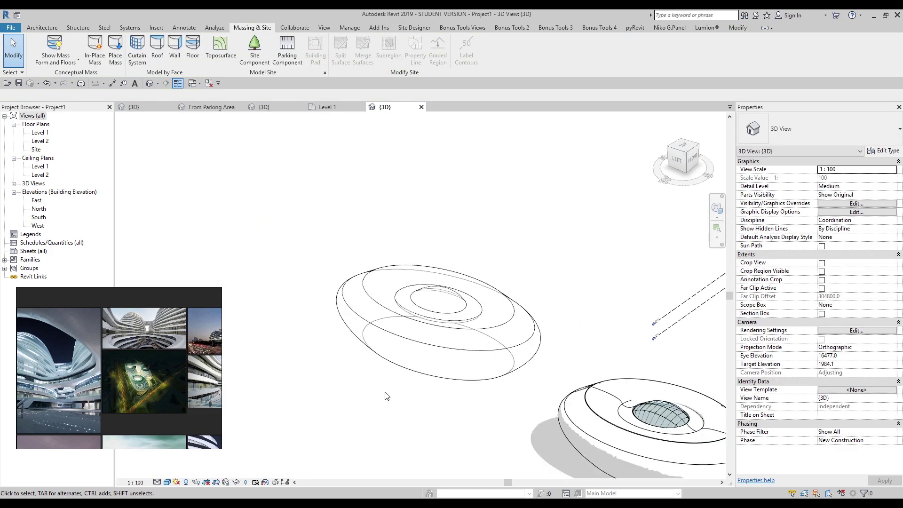
# - Switch to Rhinoceros and close the PureRef window with the reference images
pyautogui.keyDown('shift'); pyautogui.moveTo(455, 343); pyautogui.dragTo(374, 375, button='middle'); pyautogui.keyUp('shift')
pyautogui.click(515, 343)
pyautogui.click(376, 377)
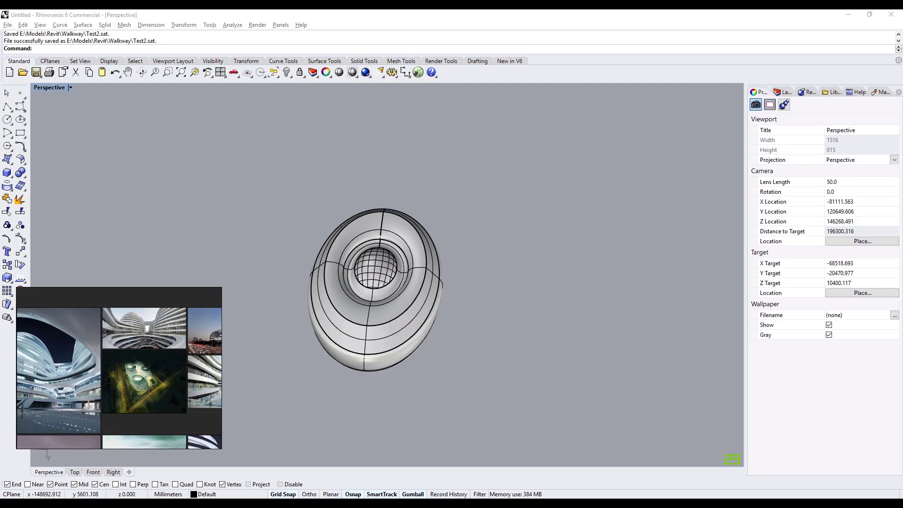
pyautogui.rightClick(380, 503)
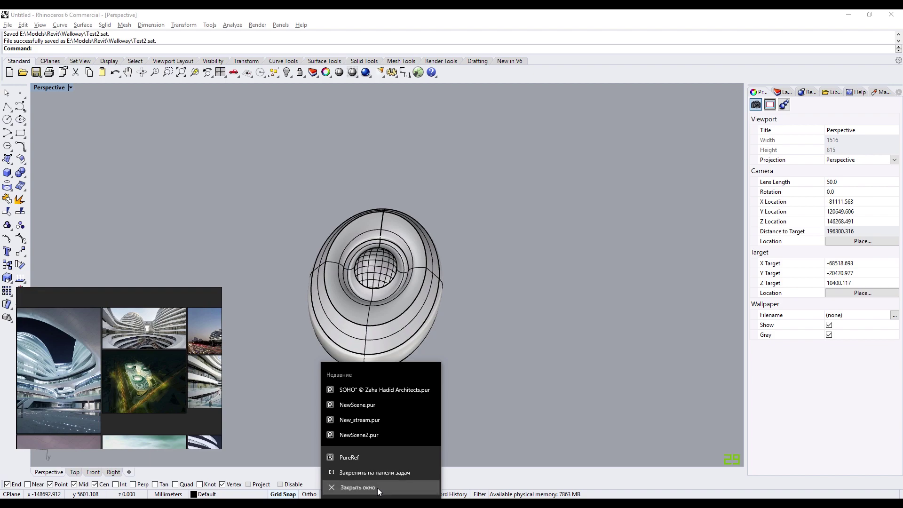
pyautogui.click(378, 488)
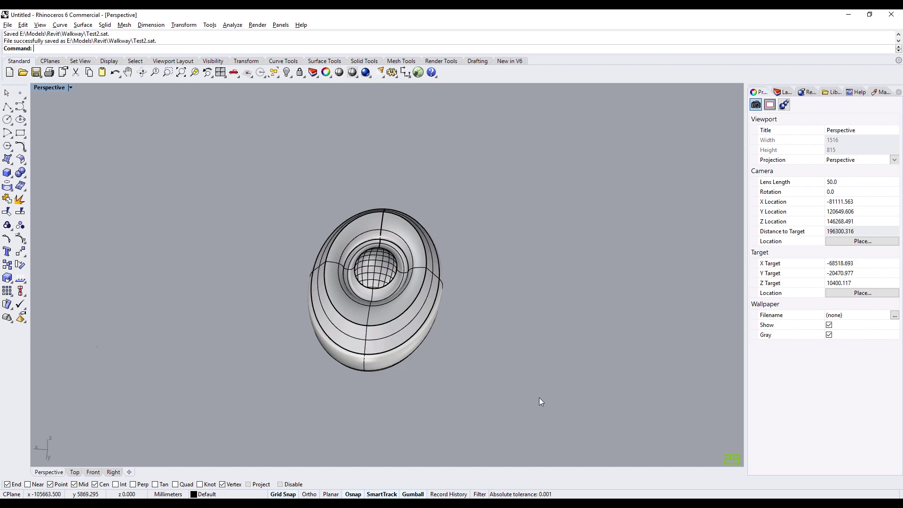
# - Switch to the Top viewport and frame the donut model with empty space beside it
pyautogui.middleClick(509, 271)
pyautogui.moveTo(471, 257); pyautogui.dragTo(471, 285, button='right')
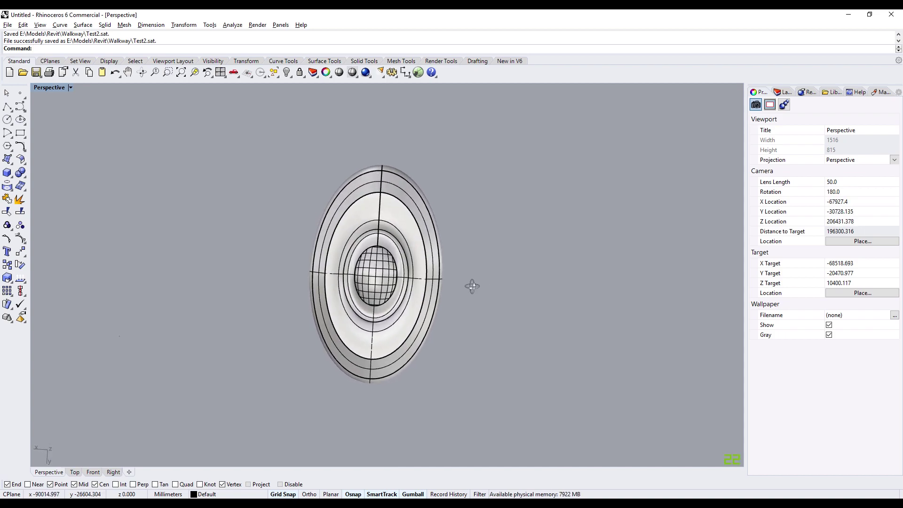
pyautogui.click(73, 473)
pyautogui.scroll(-6, 440, 292)
pyautogui.scroll(-10, 441, 291)
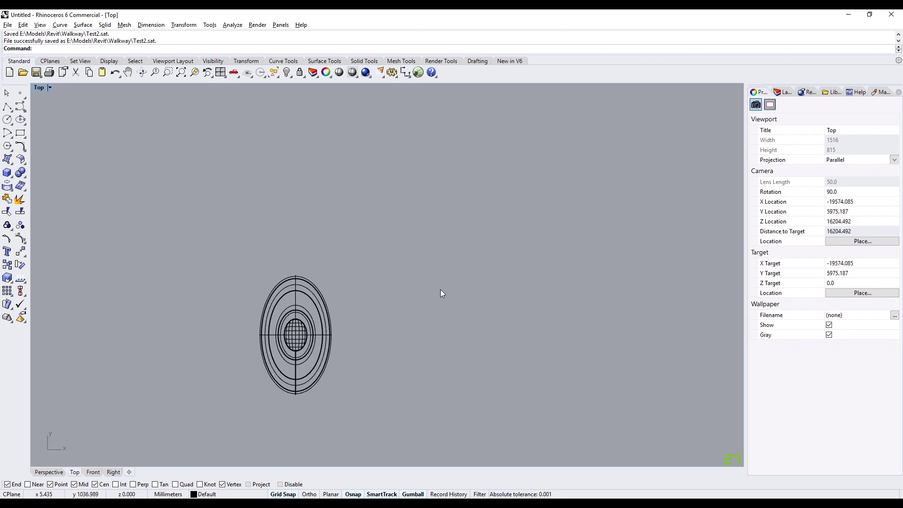
pyautogui.scroll(10, 431, 290)
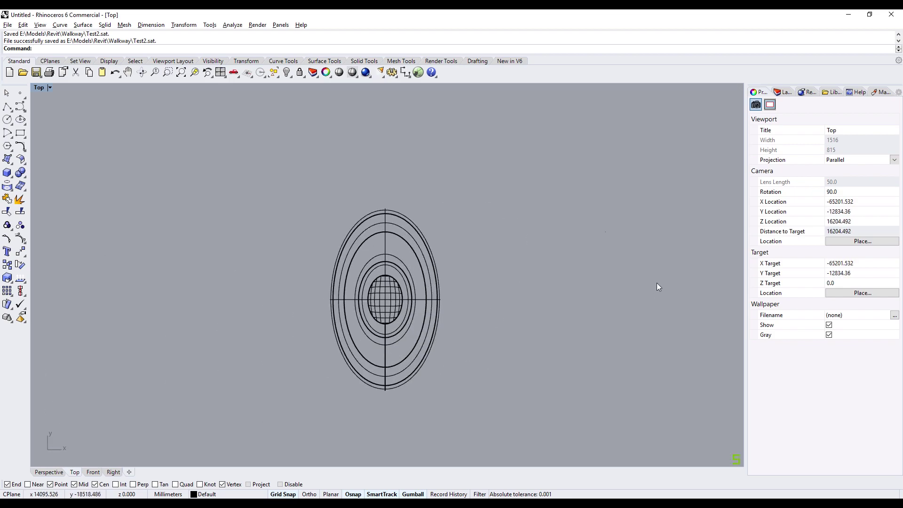
pyautogui.moveTo(592, 324); pyautogui.dragTo(494, 312, button='right')
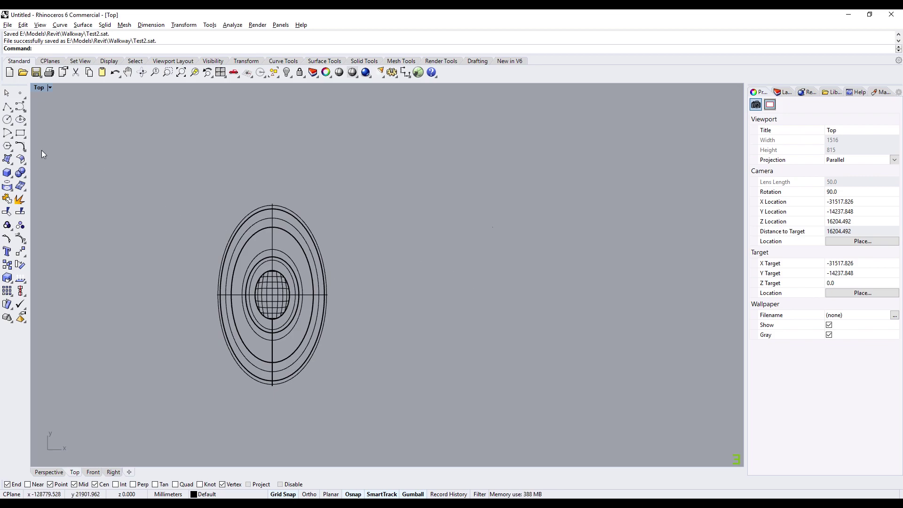
pyautogui.click(20, 120)
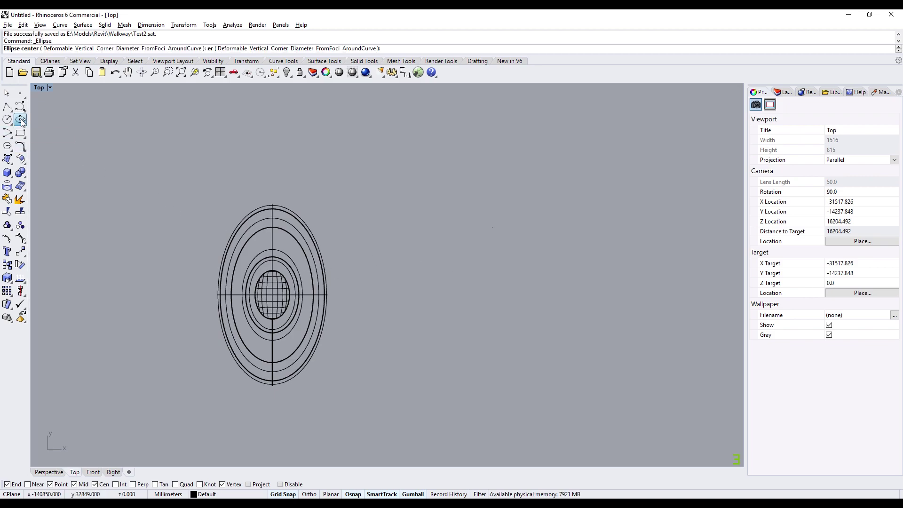
pyautogui.click(477, 290)
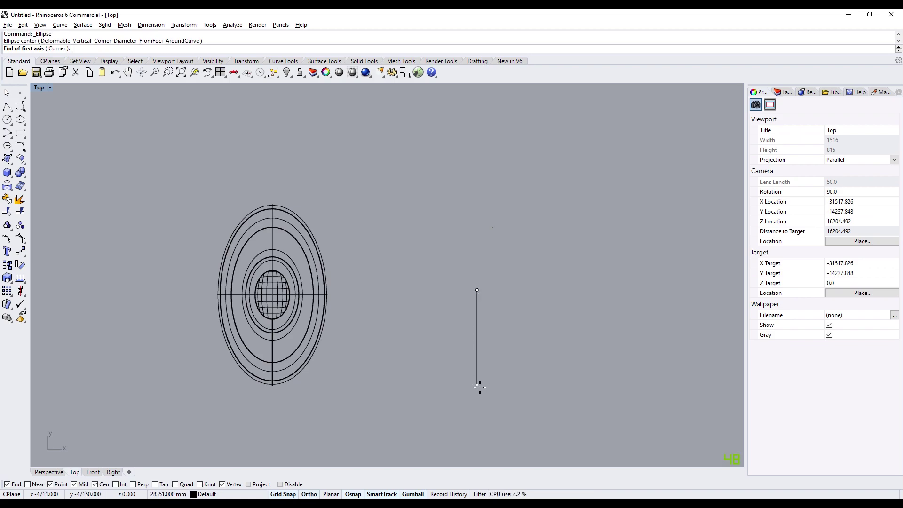
pyautogui.click(478, 323)
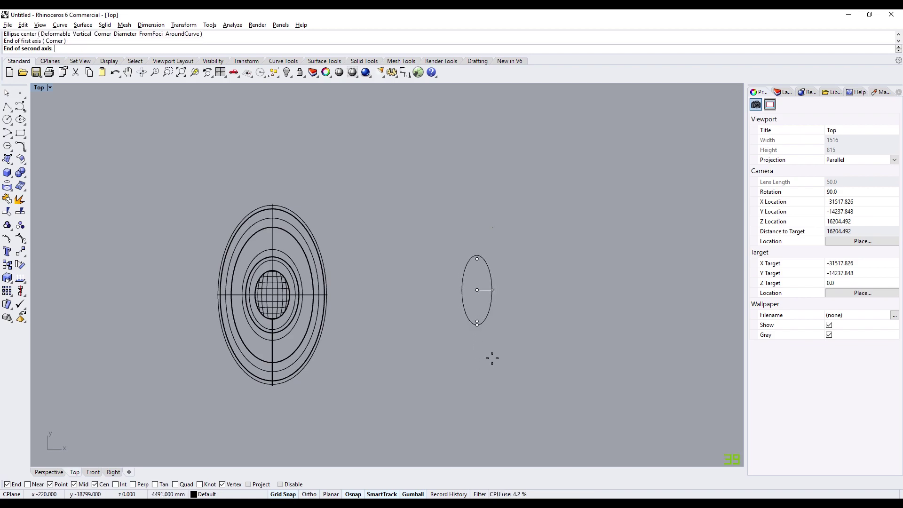
pyautogui.press('Escape')
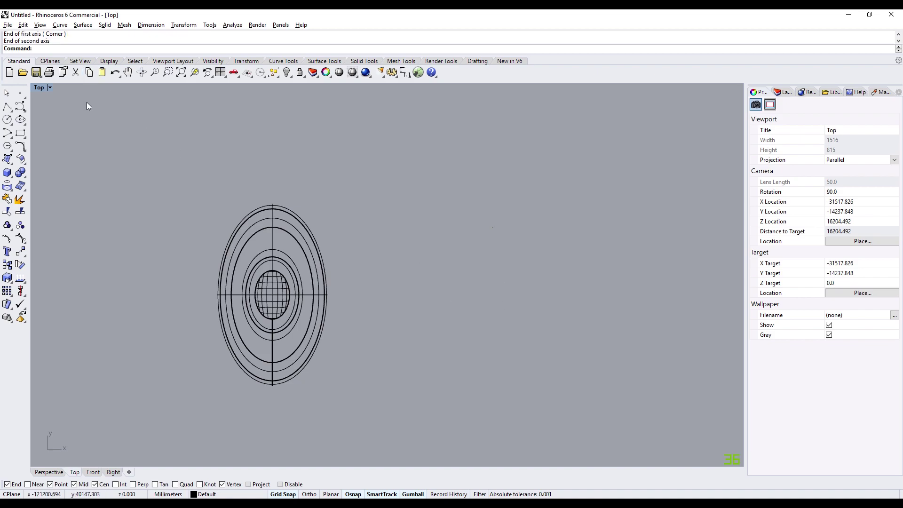
# - Draw a vertically elongated ellipse from its center beside the existing model, roughly matching that model's outline in size
pyautogui.click(20, 120)
pyautogui.click(473, 289)
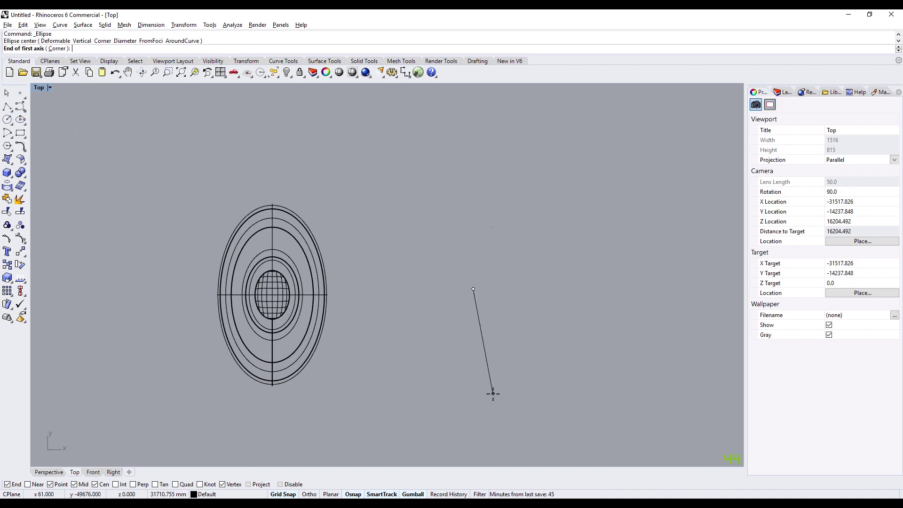
pyautogui.click(473, 388)
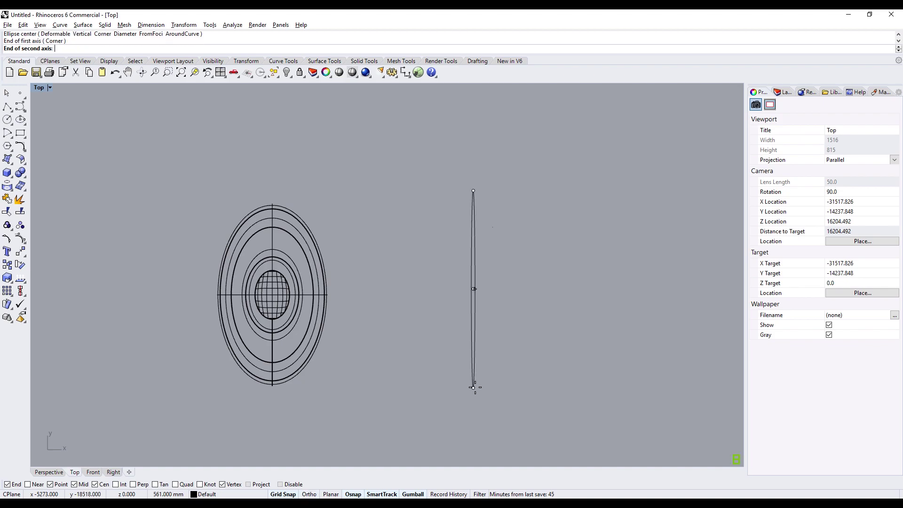
pyautogui.click(526, 358)
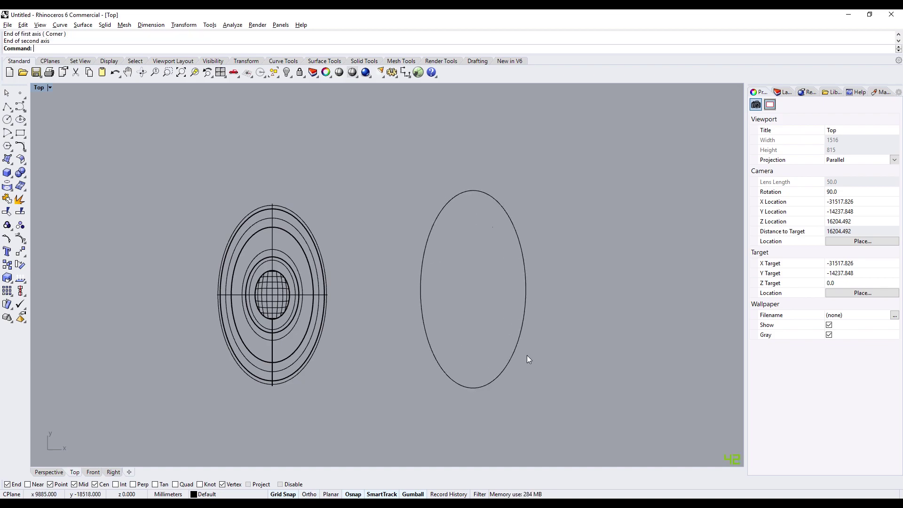
pyautogui.scroll(1, 499, 264)
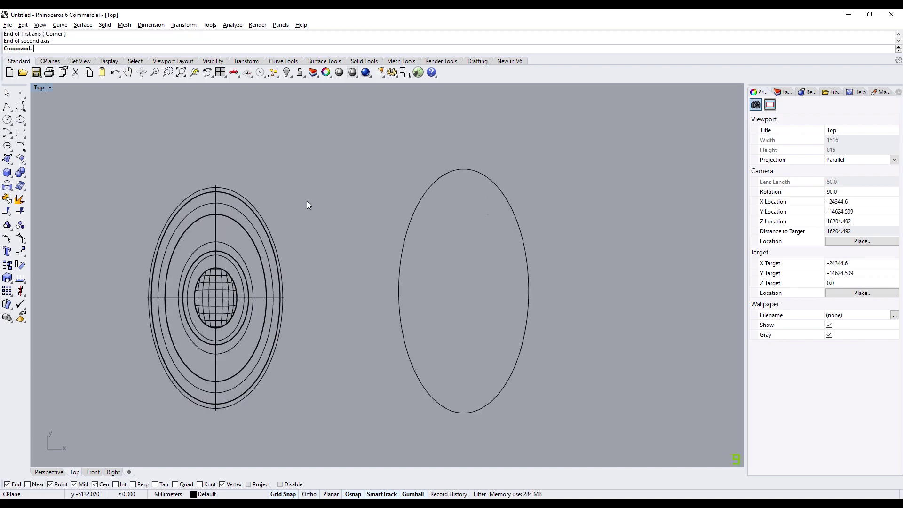
pyautogui.click(20, 119)
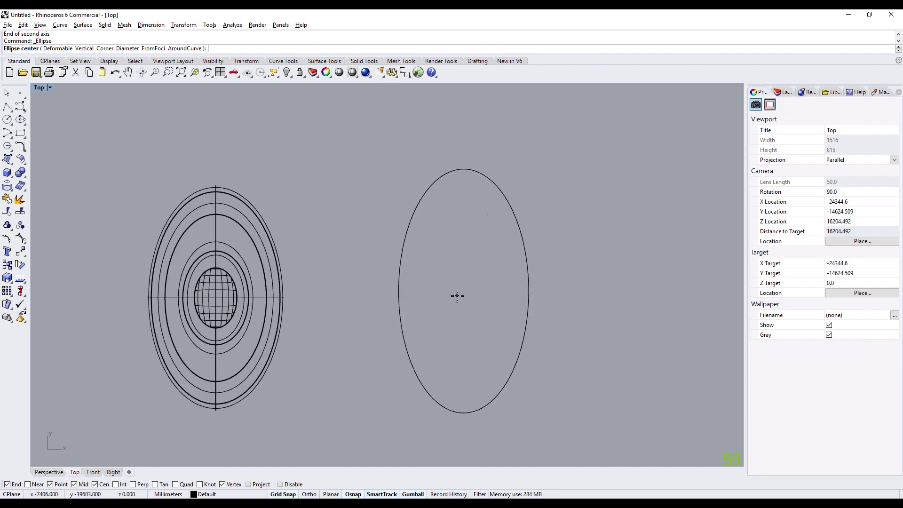
pyautogui.press('Escape')
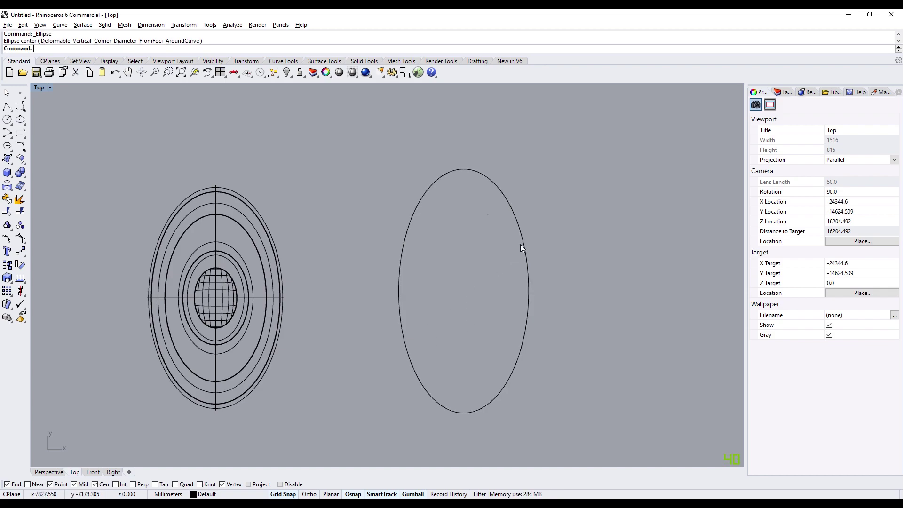
# - Make a smaller concentric copy of the ellipse by scaling it in width and length, and delete the narrow intermediate copy
pyautogui.click(522, 243)
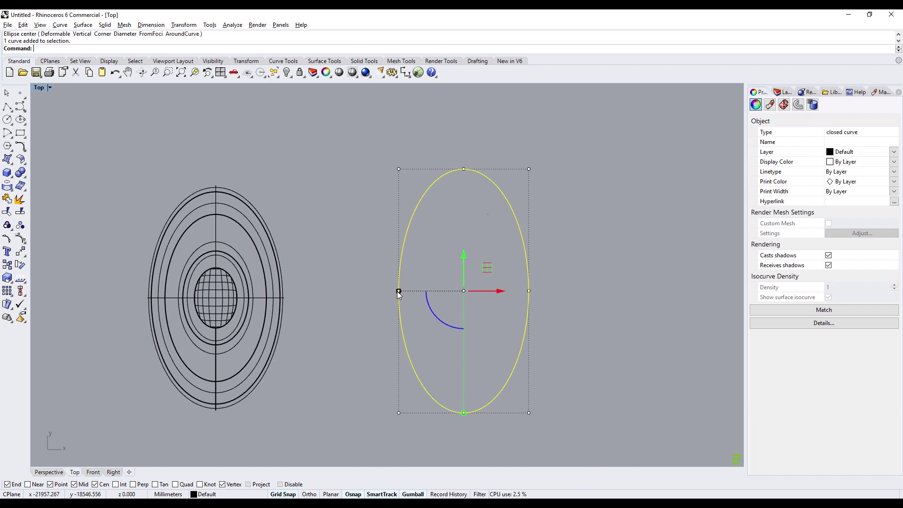
pyautogui.moveTo(398, 292); pyautogui.dragTo(435, 292)
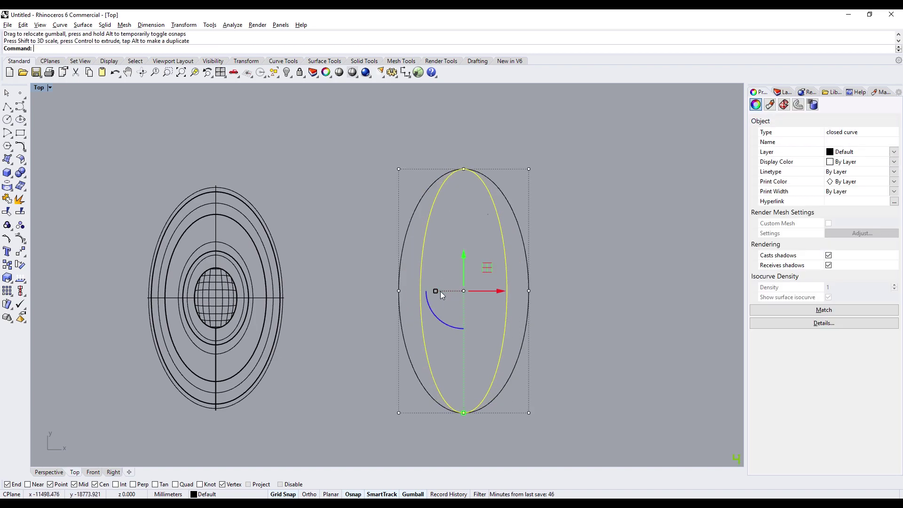
pyautogui.moveTo(464, 412); pyautogui.dragTo(464, 390)
pyautogui.click(601, 294)
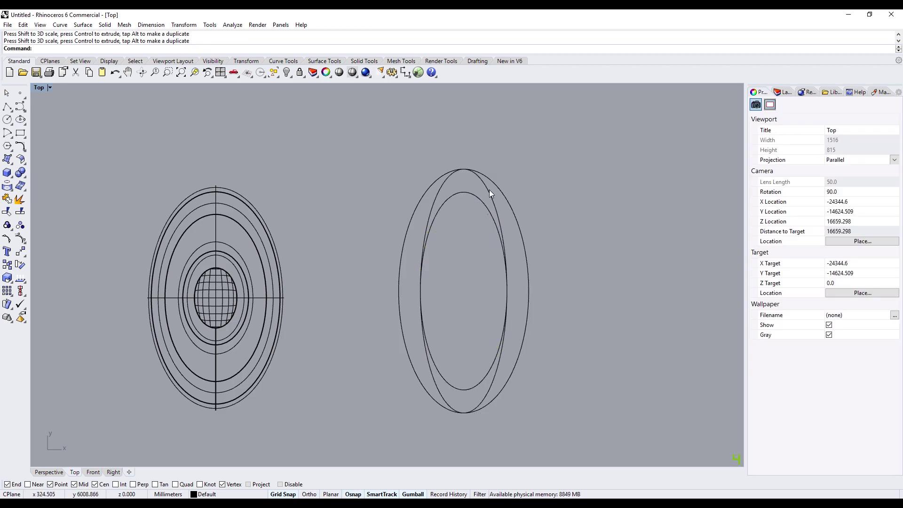
pyautogui.click(489, 190)
pyautogui.press('Delete')
pyautogui.click(486, 214)
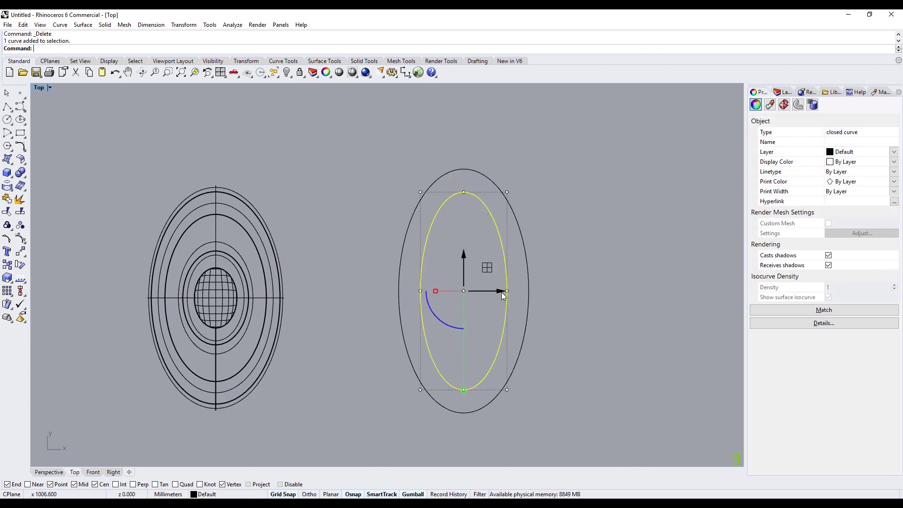
pyautogui.click(577, 242)
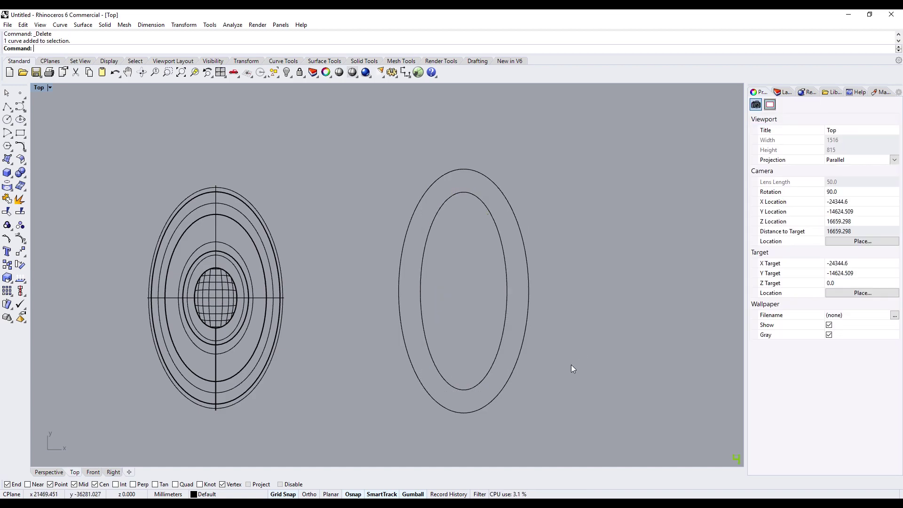
# - Switch to the Perspective viewport and raise the larger ellipse vertically above the smaller one
pyautogui.click(49, 472)
pyautogui.scroll(-3, 431, 316)
pyautogui.moveTo(304, 356); pyautogui.dragTo(364, 286, button='right')
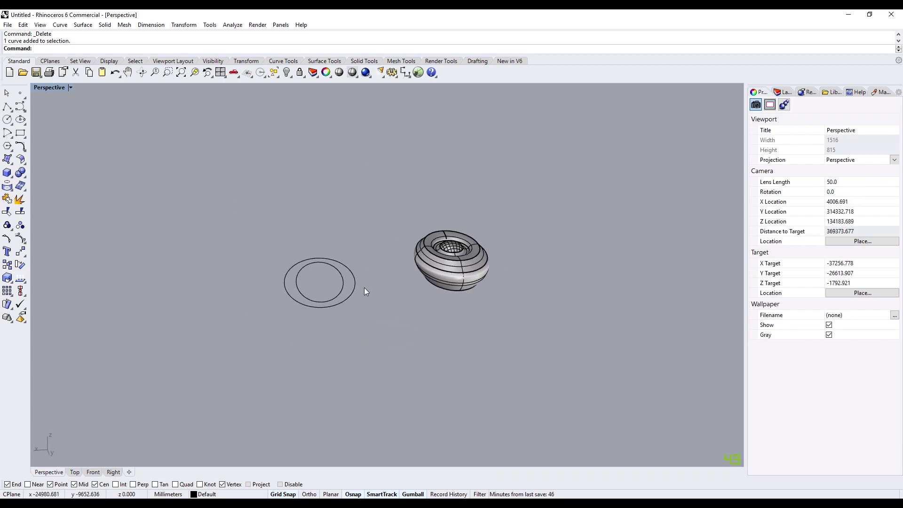
pyautogui.click(348, 297)
pyautogui.moveTo(319, 246); pyautogui.dragTo(323, 233)
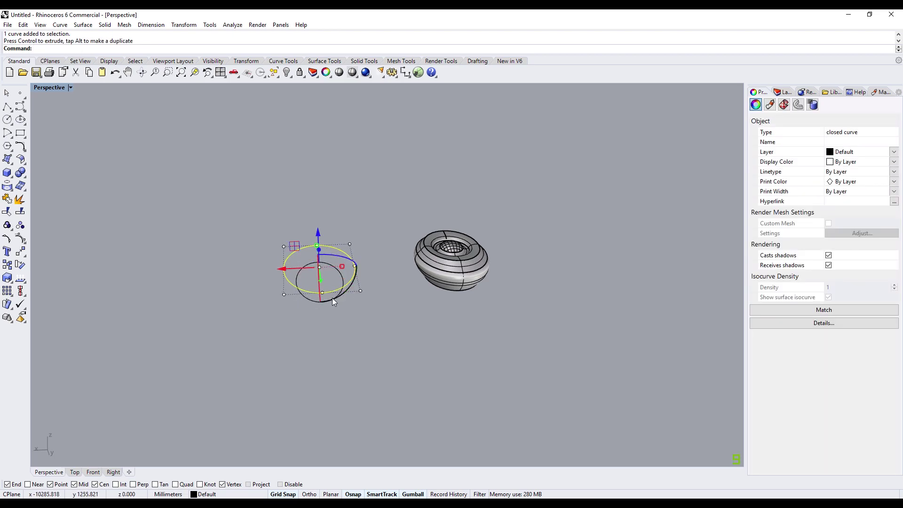
# - Copy the smaller ellipse straight up above the raised larger ellipse, fine-tune the copy's height and deselect it
pyautogui.click(313, 297)
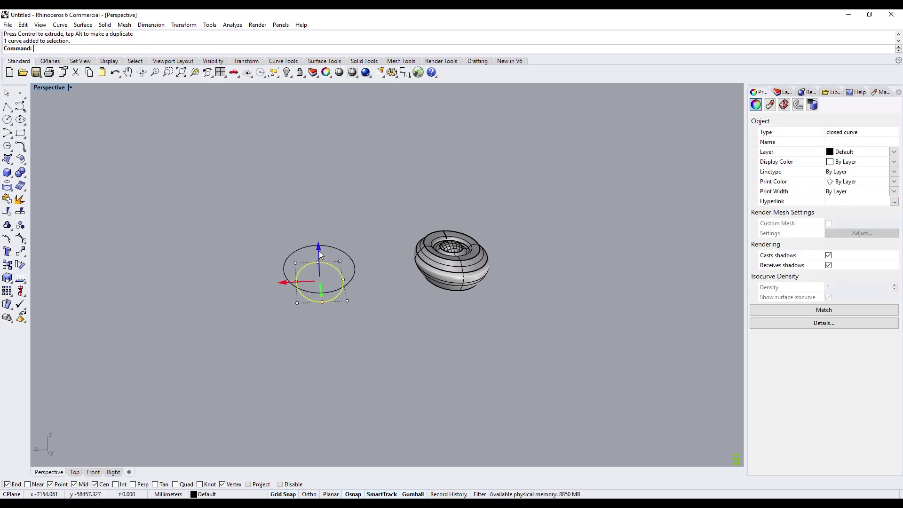
pyautogui.press('ctrl')
pyautogui.moveTo(323, 226)
pyautogui.mouseDown()
pyautogui.moveTo(321, 247)
pyautogui.moveTo(328, 233)
pyautogui.mouseUp()
pyautogui.moveTo(422, 349); pyautogui.dragTo(333, 206, button='right')
pyautogui.moveTo(339, 223); pyautogui.dragTo(338, 227)
pyautogui.scroll(-1, 414, 235)
pyautogui.moveTo(375, 205); pyautogui.dragTo(401, 218, button='right')
pyautogui.click(421, 210)
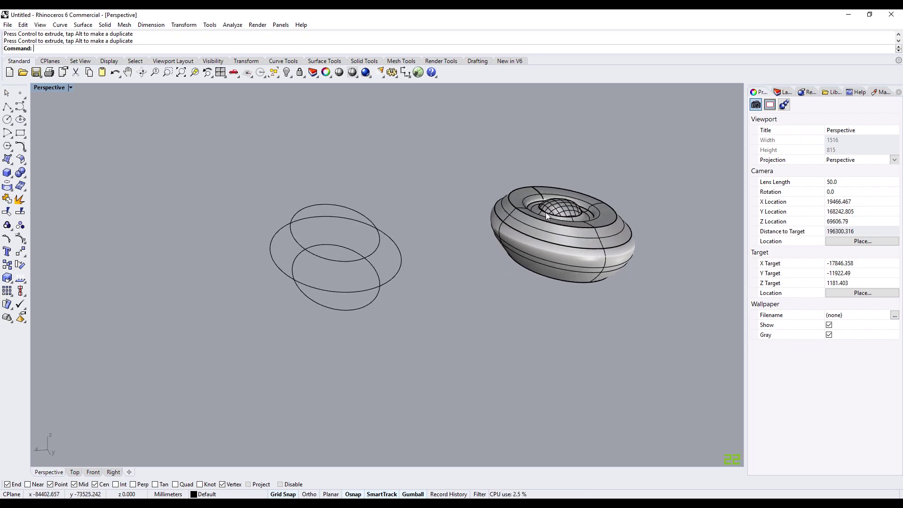
pyautogui.click(8, 160)
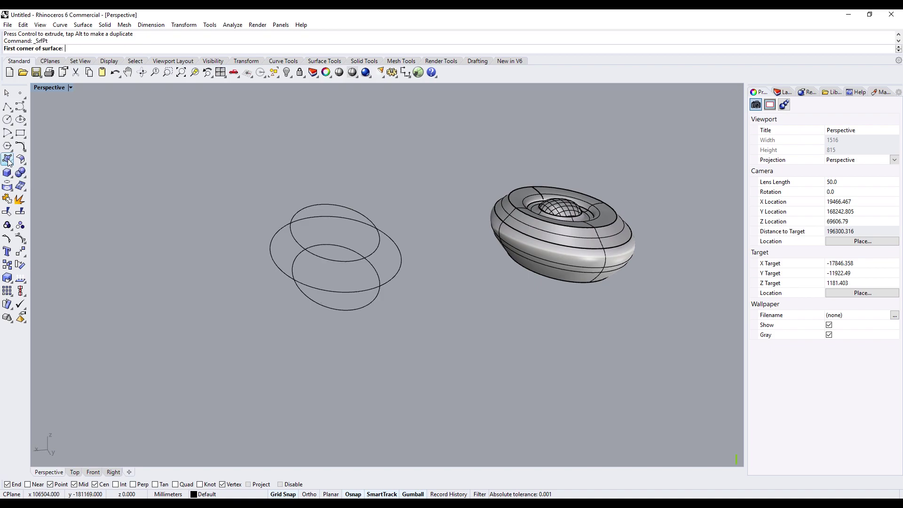
pyautogui.click(8, 161)
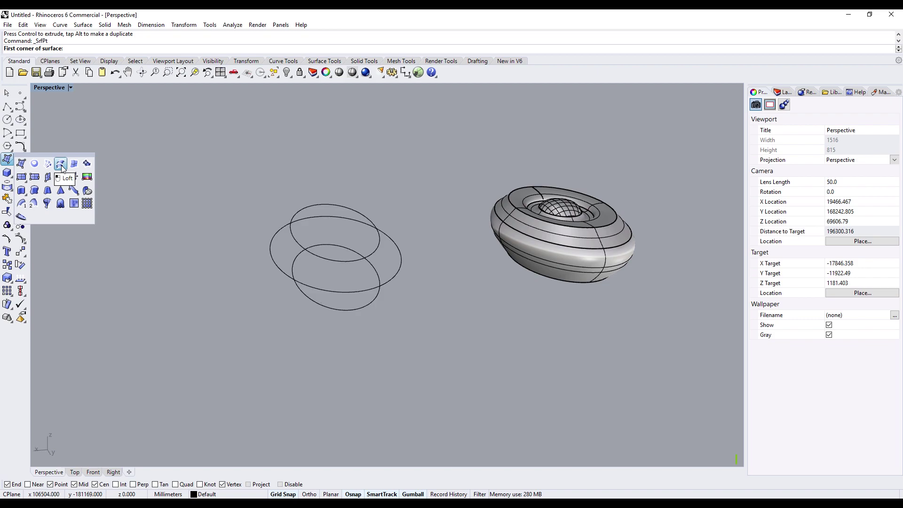
pyautogui.press('Escape')
pyautogui.press('Escape')
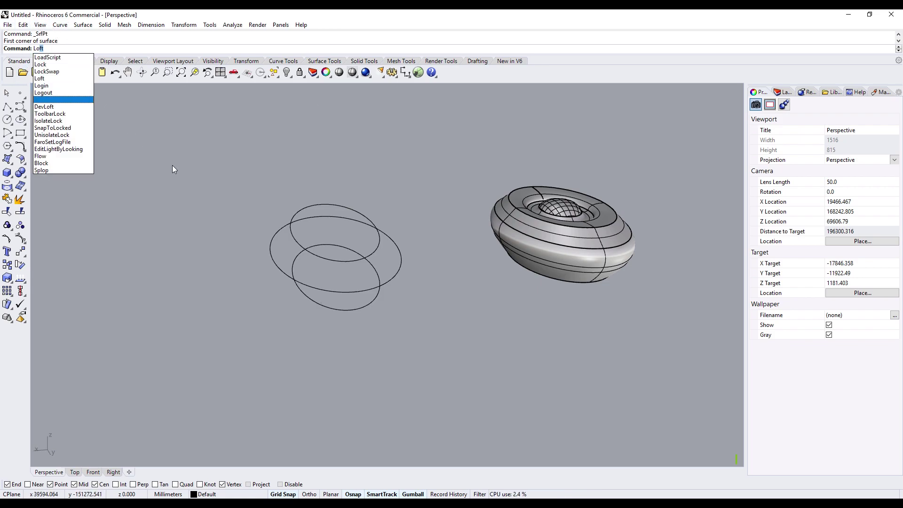
# - Start a Loft through the three ellipses in order from lowest to highest and accept the default seam alignment
pyautogui.click(39, 78)
pyautogui.click(330, 309)
pyautogui.click(323, 289)
pyautogui.click(328, 261)
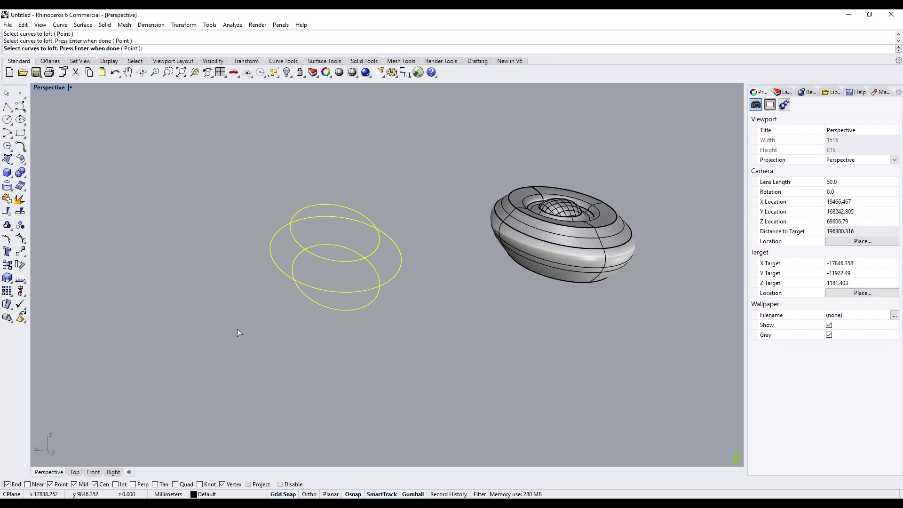
pyautogui.press('Return')
pyautogui.moveTo(247, 312)
pyautogui.mouseDown(button='right')
pyautogui.moveTo(402, 264)
pyautogui.moveTo(292, 315)
pyautogui.mouseUp(button='right')
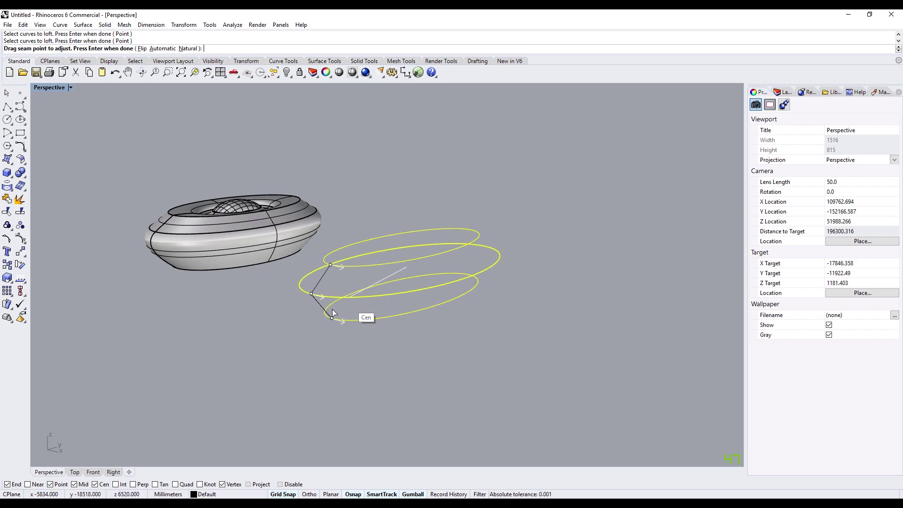
pyautogui.press('Return')
# - Preview the loft with the Loose style and inspect its profile from the side and from above
pyautogui.moveTo(323, 288); pyautogui.dragTo(262, 337, button='right')
pyautogui.click(520, 147)
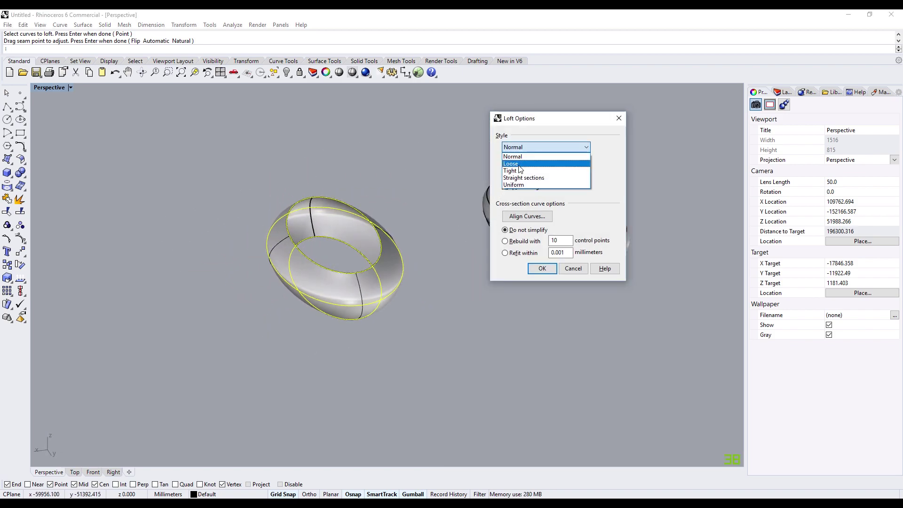
pyautogui.click(520, 165)
pyautogui.moveTo(374, 210); pyautogui.dragTo(328, 225, button='right')
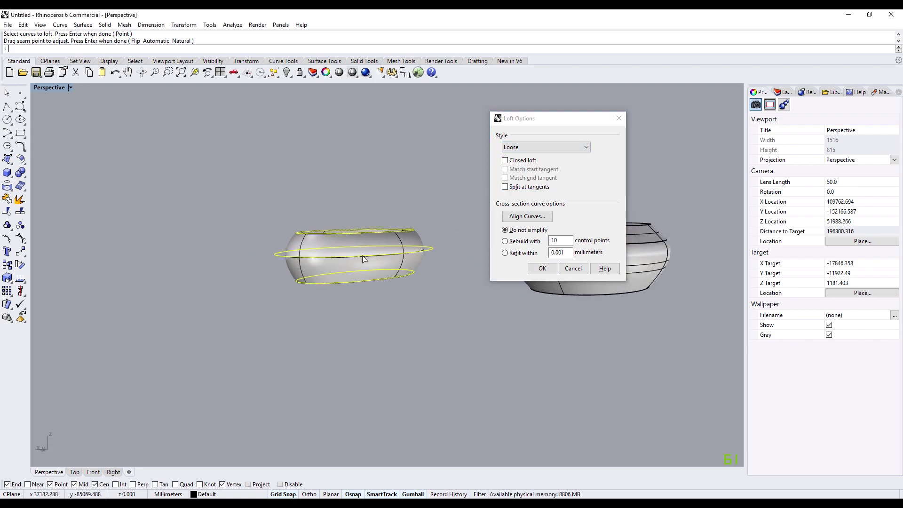
pyautogui.moveTo(232, 265); pyautogui.dragTo(237, 301, button='right')
# - Try the Tight, Straight sections and Uniform loft styles, comparing the previewed shapes
pyautogui.click(542, 147)
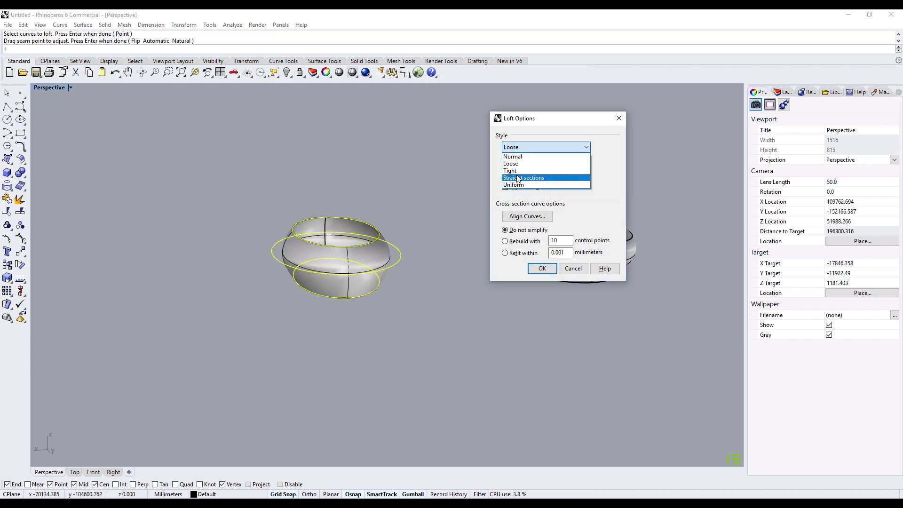
pyautogui.click(536, 169)
pyautogui.click(538, 149)
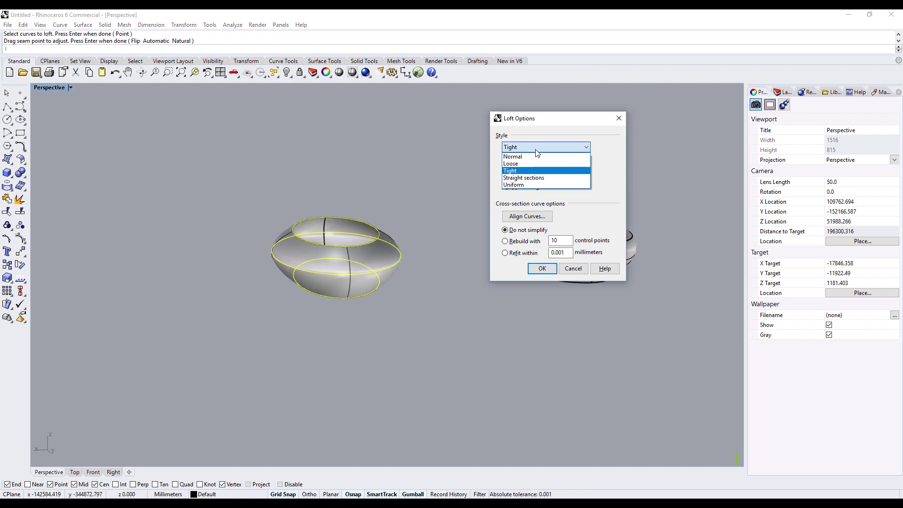
pyautogui.click(536, 175)
pyautogui.moveTo(415, 205); pyautogui.dragTo(310, 257, button='right')
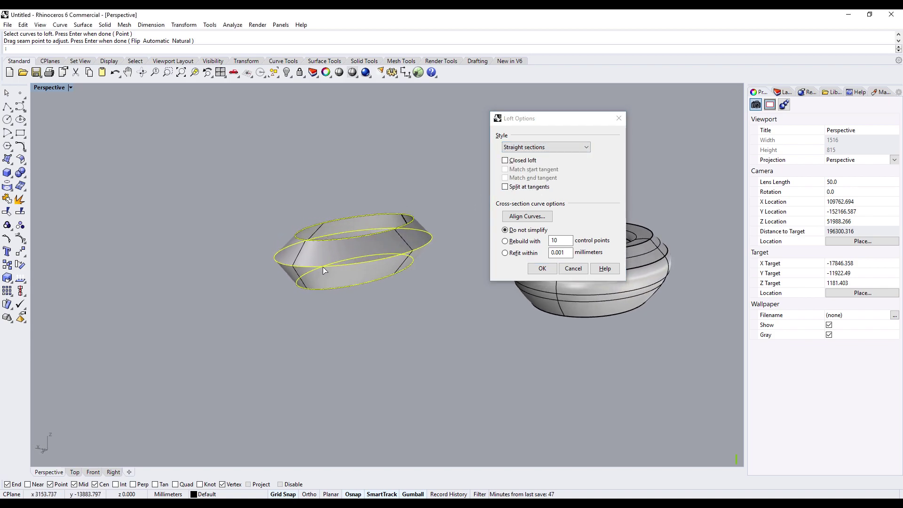
pyautogui.click(541, 147)
pyautogui.click(536, 184)
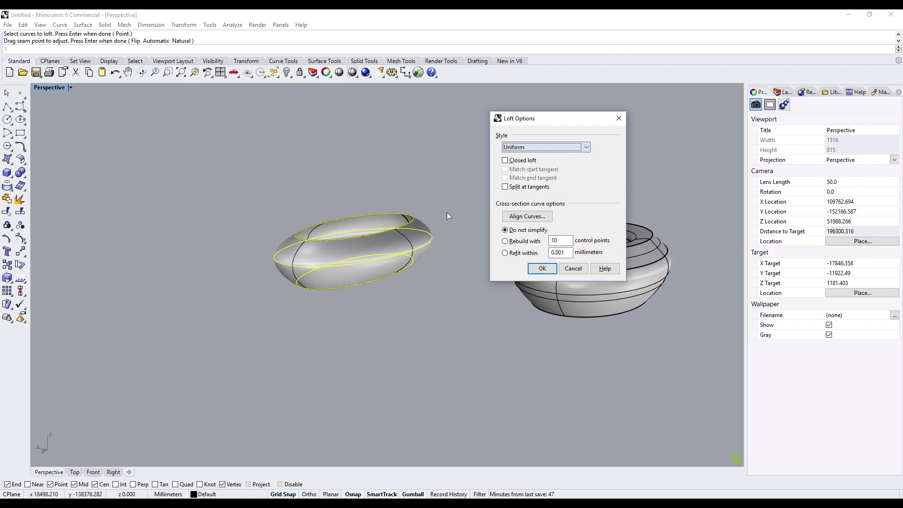
pyautogui.moveTo(244, 207); pyautogui.dragTo(314, 253, button='right')
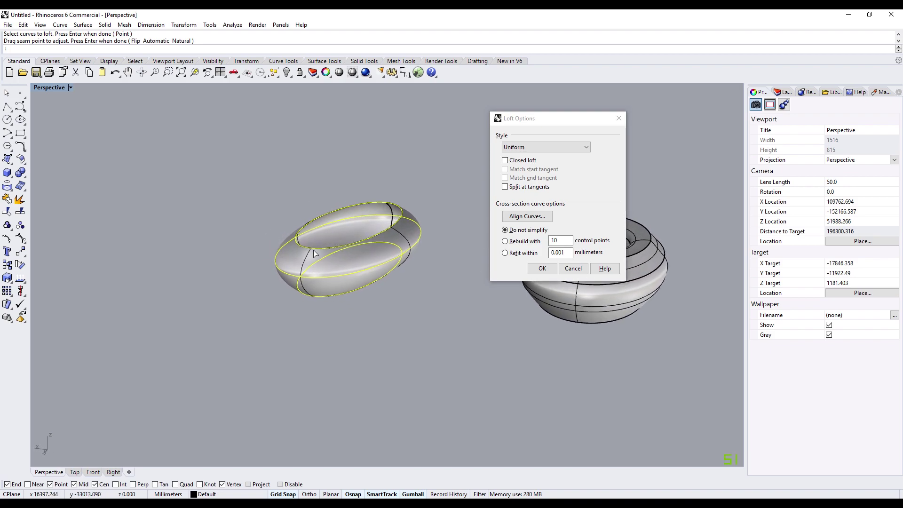
# - Create the lofted outer surface with the Loose style and the Do not simplify option for the cross-section curves
pyautogui.click(530, 148)
pyautogui.click(528, 164)
pyautogui.moveTo(212, 238); pyautogui.dragTo(346, 269, button='right')
pyautogui.click(518, 243)
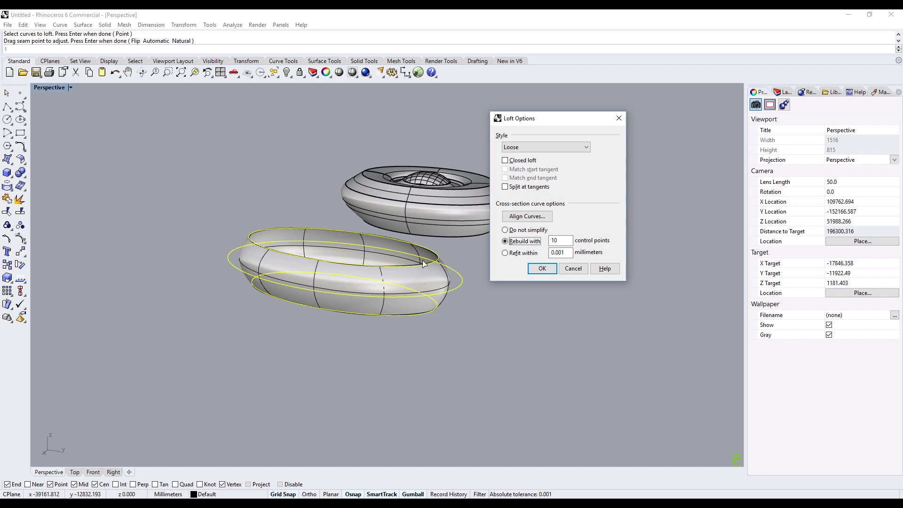
pyautogui.moveTo(387, 252); pyautogui.dragTo(493, 223, button='right')
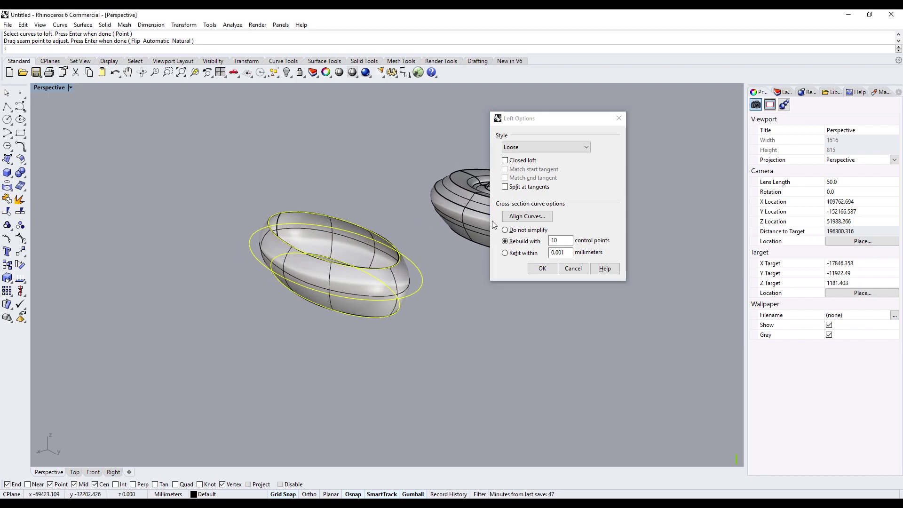
pyautogui.click(505, 230)
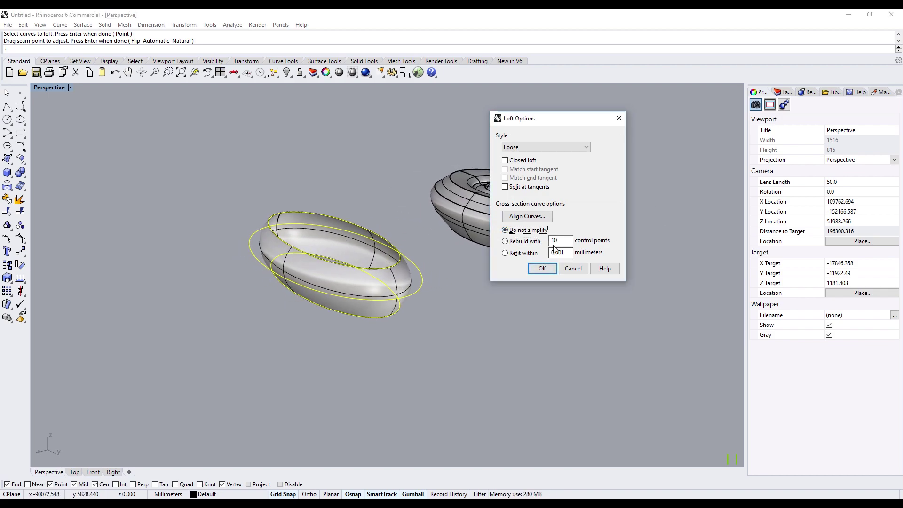
pyautogui.click(540, 269)
pyautogui.middleClick(507, 316)
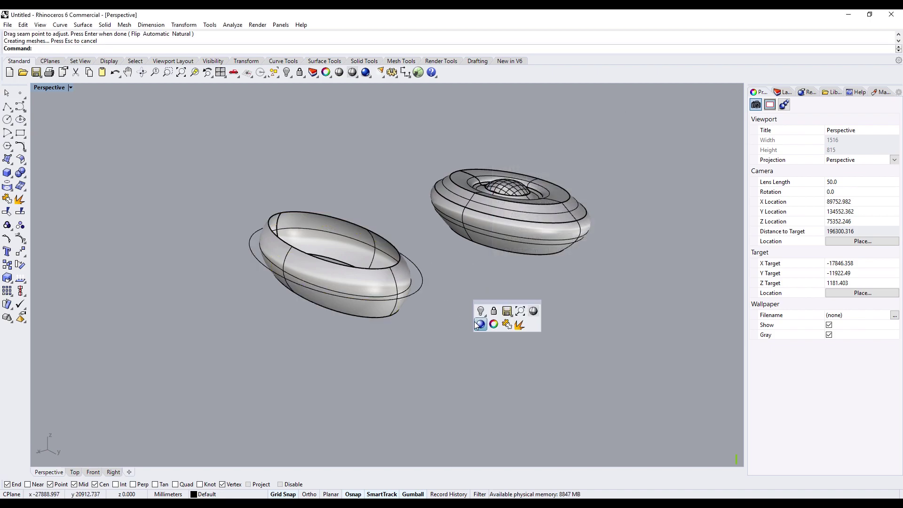
pyautogui.moveTo(439, 339); pyautogui.dragTo(313, 391, button='right')
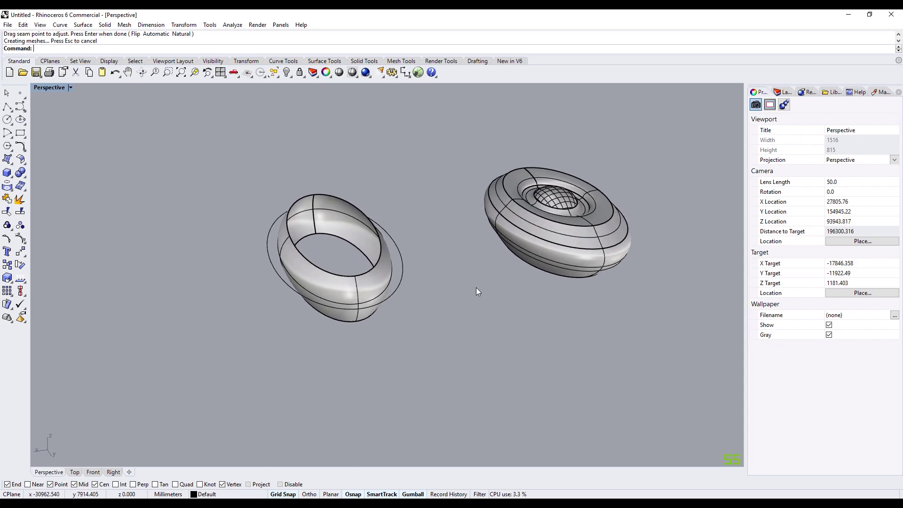
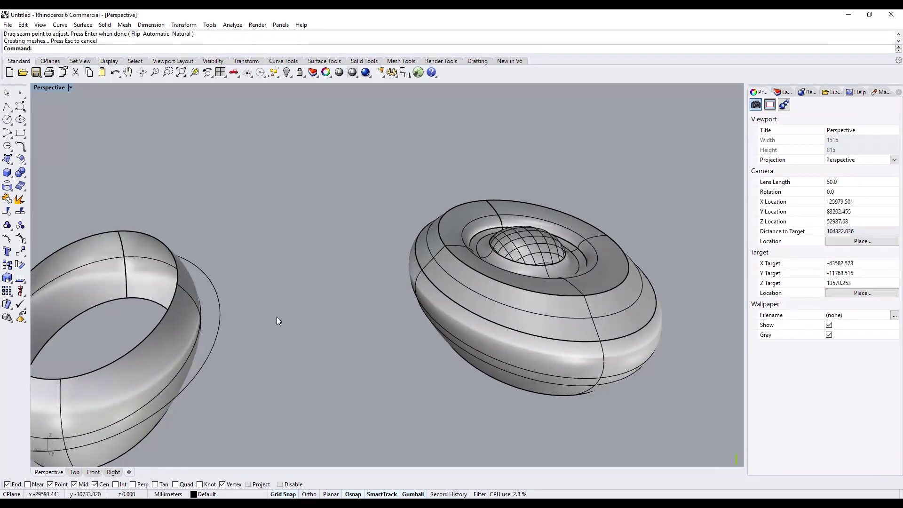
# - Make a smaller copy of the loft's upper rim ellipse by scaling the curve inward in width and length
pyautogui.scroll(5, 215, 323)
pyautogui.moveTo(393, 298); pyautogui.dragTo(348, 338, button='right')
pyautogui.click(348, 339)
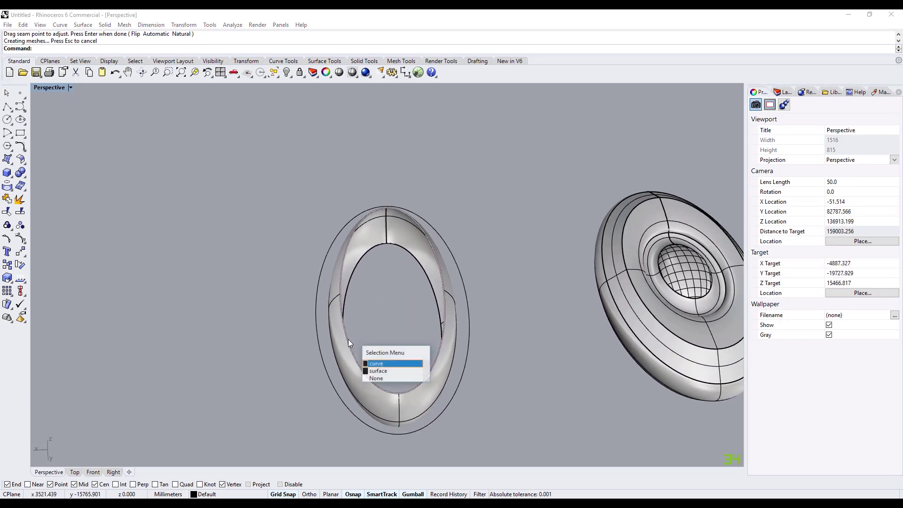
pyautogui.click(376, 363)
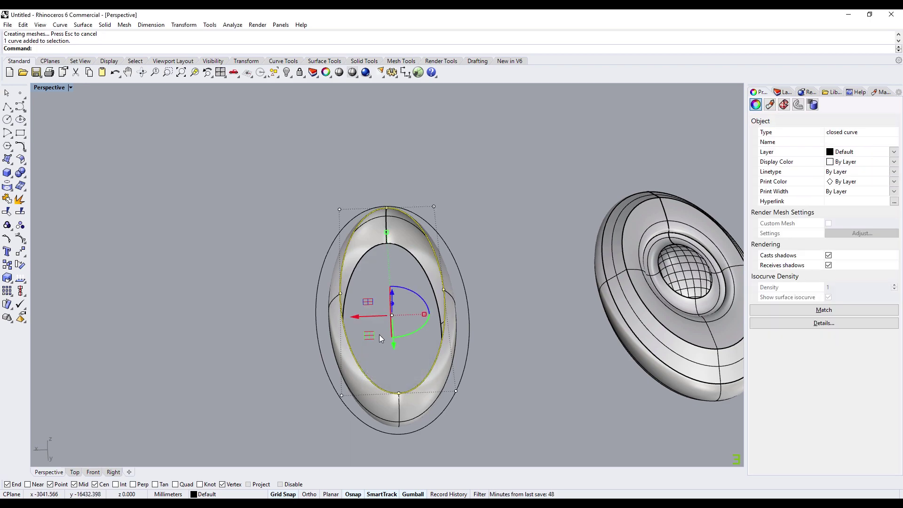
pyautogui.moveTo(421, 320); pyautogui.dragTo(411, 315)
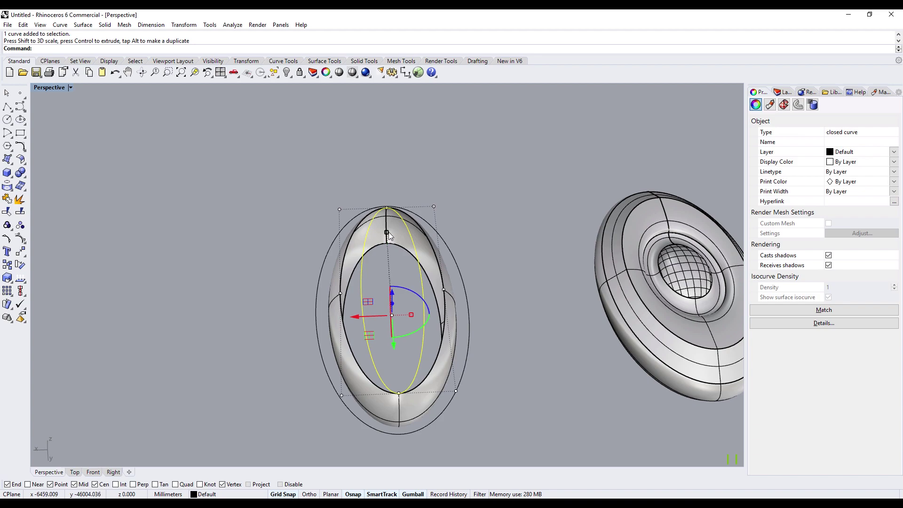
pyautogui.moveTo(387, 232); pyautogui.dragTo(396, 260)
pyautogui.moveTo(488, 289); pyautogui.dragTo(449, 253, button='right')
# - Lower the new ellipse into the loft's opening and derive a second, smaller ellipse by scaling it in width and length
pyautogui.moveTo(393, 298); pyautogui.dragTo(429, 321)
pyautogui.moveTo(430, 320); pyautogui.dragTo(513, 367, button='right')
pyautogui.moveTo(411, 326); pyautogui.dragTo(406, 325)
pyautogui.moveTo(394, 273); pyautogui.dragTo(395, 288)
pyautogui.moveTo(506, 298); pyautogui.dragTo(388, 312, button='right')
pyautogui.moveTo(388, 309); pyautogui.dragTo(389, 316)
pyautogui.moveTo(486, 344); pyautogui.dragTo(398, 293, button='right')
# - Select an inner ellipse curve inside the loft's opening, adjust its vertical position and deselect it
pyautogui.click(386, 290)
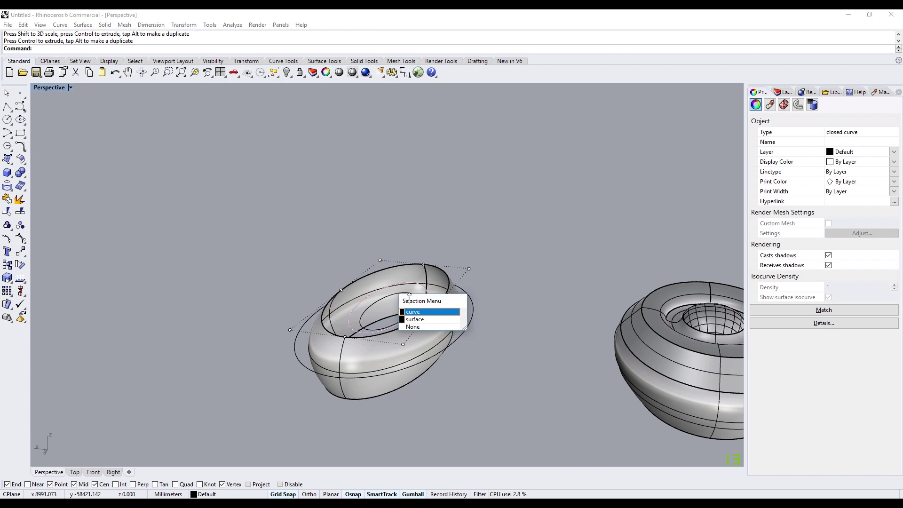
pyautogui.click(411, 314)
pyautogui.moveTo(390, 309); pyautogui.dragTo(511, 336, button='right')
pyautogui.click(510, 336)
pyautogui.scroll(3, 399, 279)
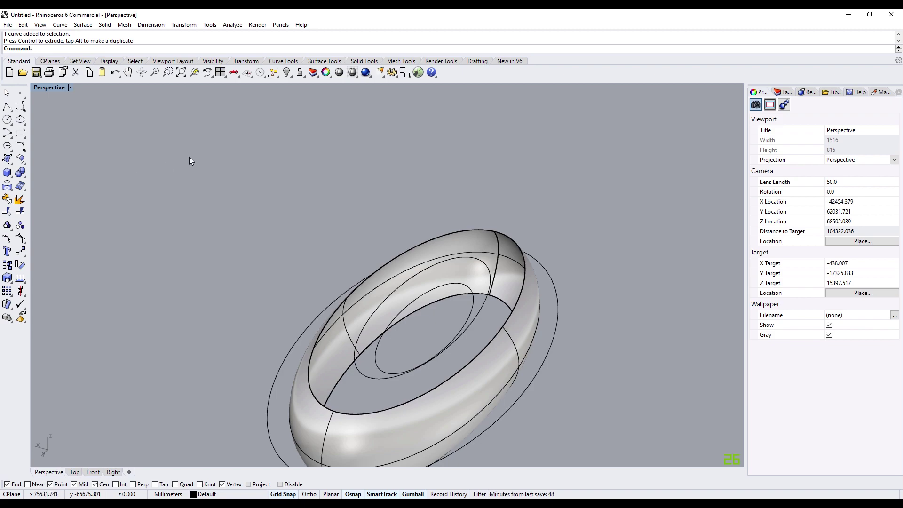
# - Start a loft through the upper rim ellipse curve and the two inner ellipses, keeping the seam points as placed
pyautogui.write('t')
pyautogui.press('Return')
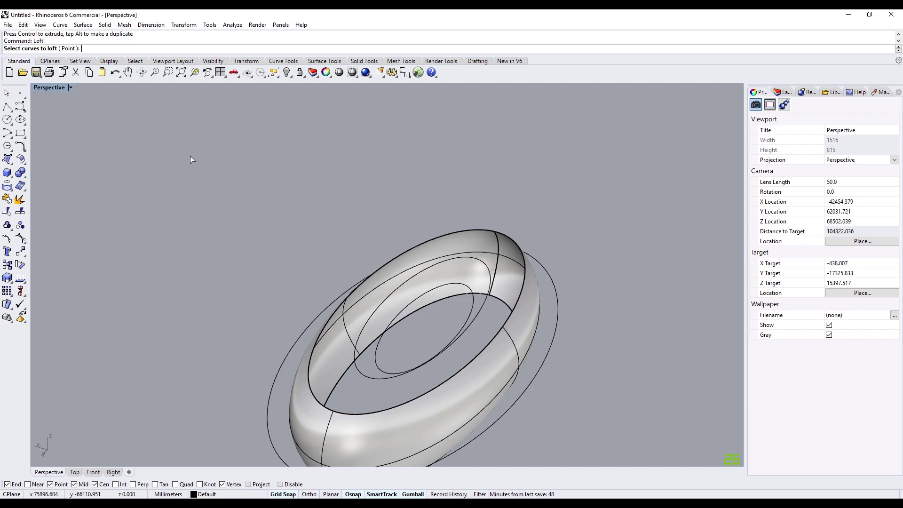
pyautogui.click(327, 328)
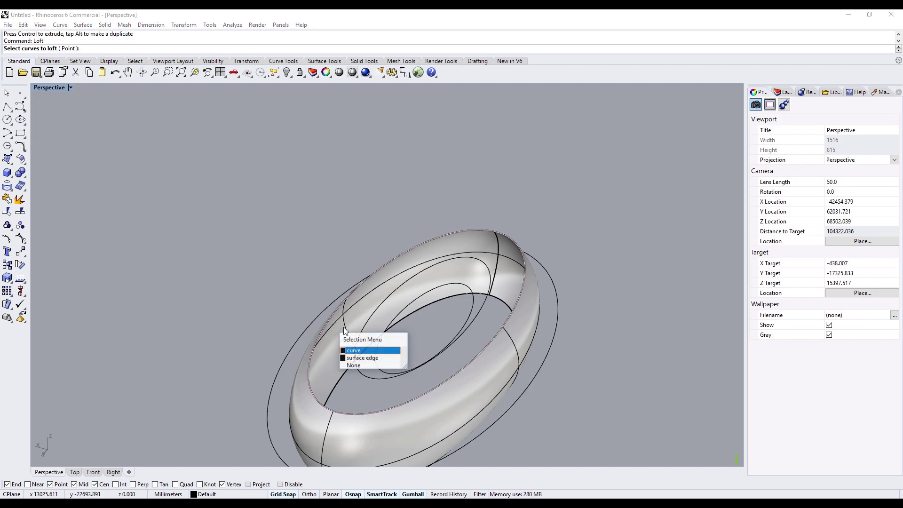
pyautogui.click(353, 352)
pyautogui.click(379, 345)
pyautogui.click(380, 344)
pyautogui.moveTo(381, 343); pyautogui.dragTo(397, 318, button='right')
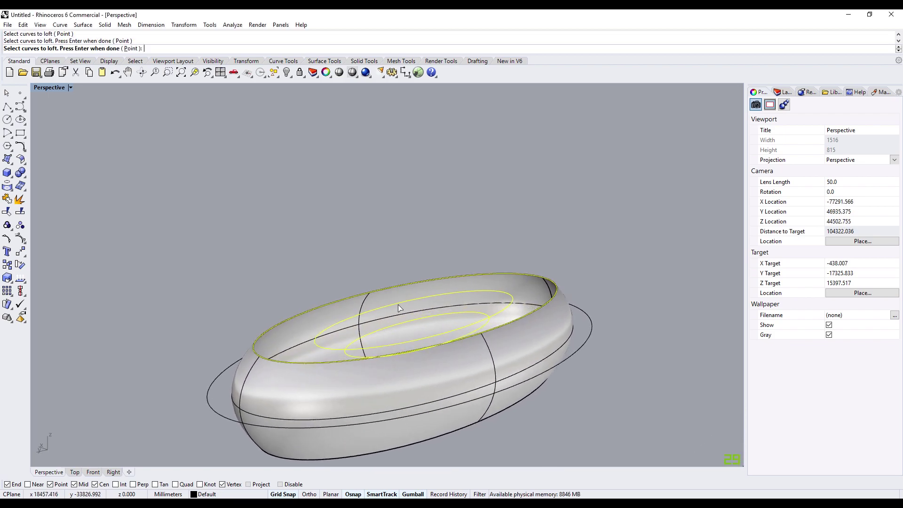
pyautogui.press('Return')
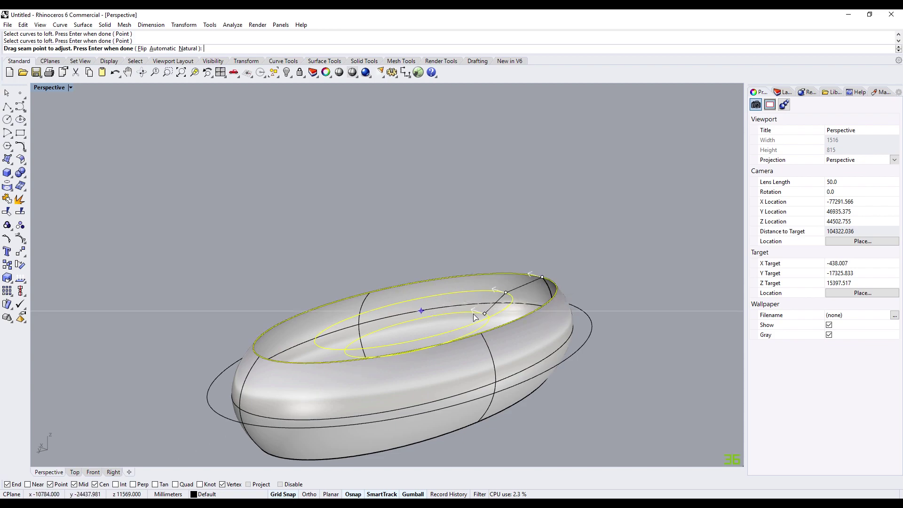
pyautogui.press('Return')
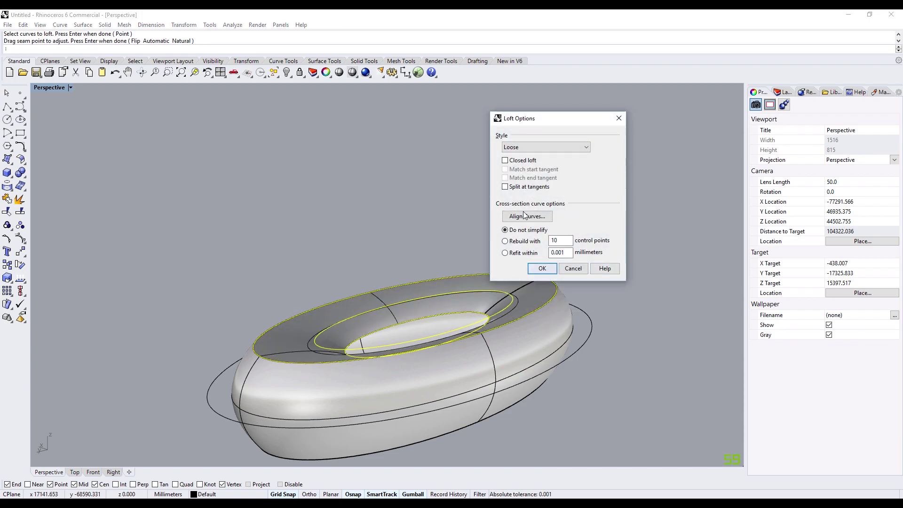
# - Try the Normal loft style, switch to Uniform and create the inner surface
pyautogui.click(555, 147)
pyautogui.click(541, 155)
pyautogui.moveTo(387, 281); pyautogui.dragTo(369, 282, button='right')
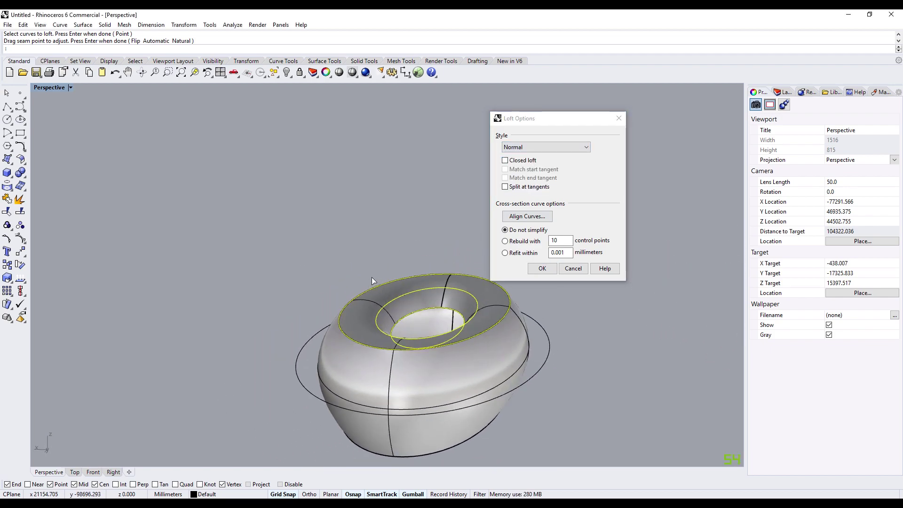
pyautogui.click(529, 150)
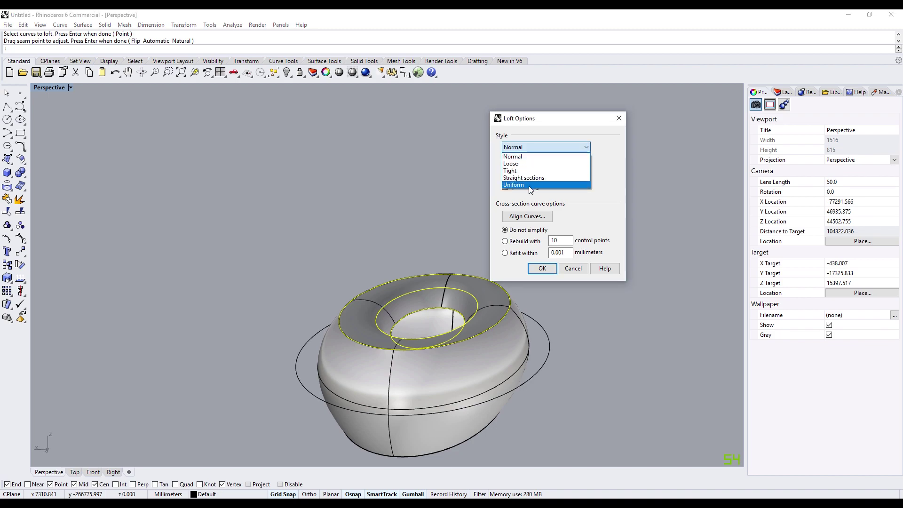
pyautogui.click(528, 183)
pyautogui.moveTo(423, 202); pyautogui.dragTo(282, 257, button='right')
pyautogui.click(542, 268)
pyautogui.moveTo(494, 340); pyautogui.dragTo(621, 161, button='right')
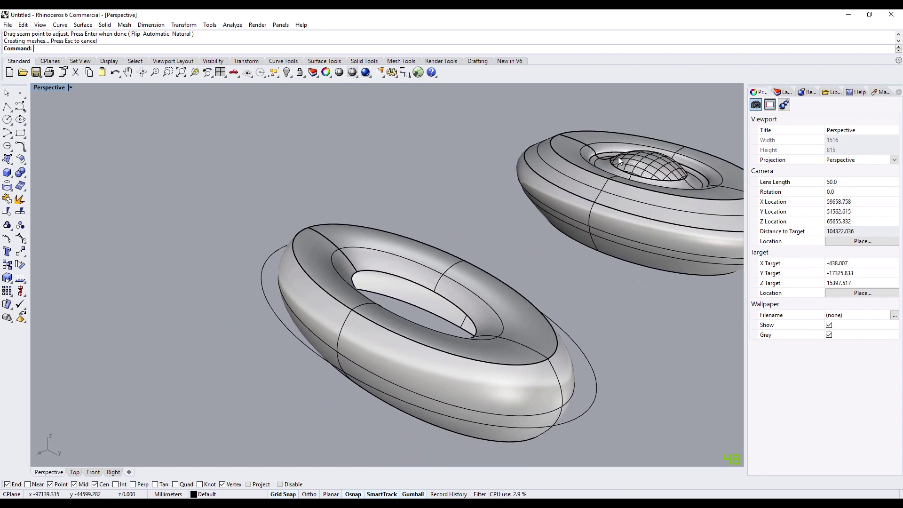
# - Make a smaller copy of the ellipse at the inner surface's opening edge by scaling it inward in width and length
pyautogui.moveTo(527, 252); pyautogui.dragTo(400, 272, button='right')
pyautogui.click(399, 274)
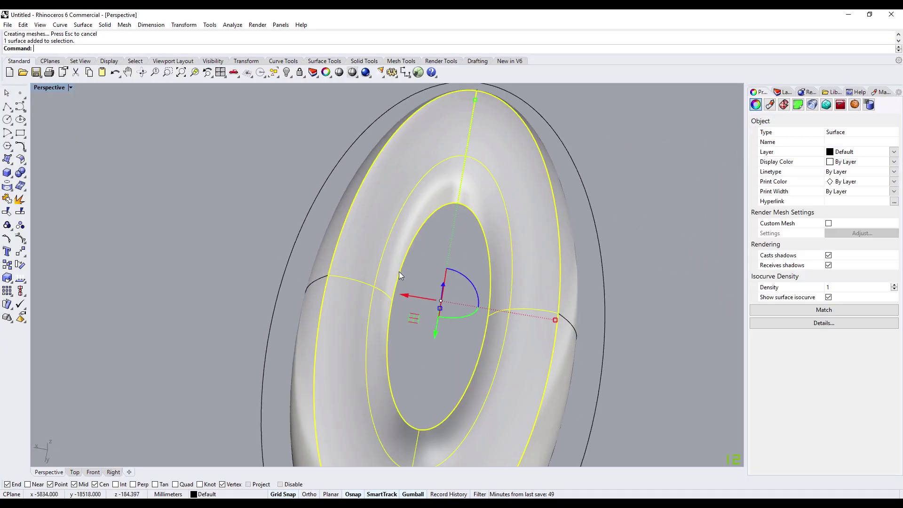
pyautogui.click(402, 273)
pyautogui.click(453, 295)
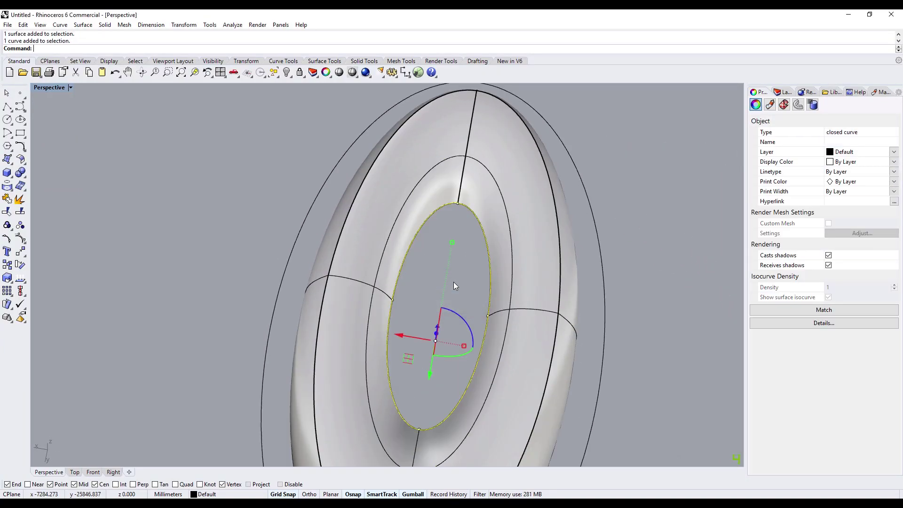
pyautogui.moveTo(458, 343); pyautogui.dragTo(453, 343)
pyautogui.moveTo(452, 243); pyautogui.dragTo(456, 281)
pyautogui.moveTo(456, 281); pyautogui.dragTo(425, 312, button='right')
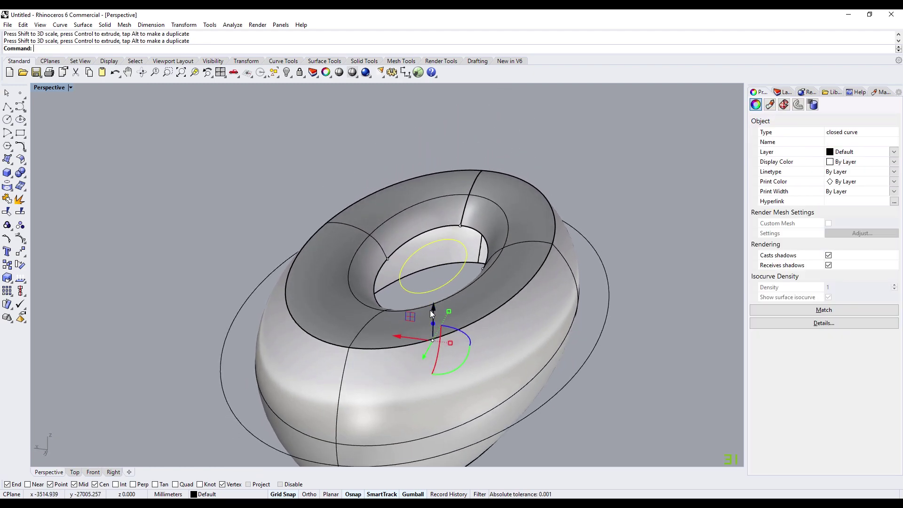
pyautogui.moveTo(426, 255); pyautogui.dragTo(446, 275, button='right')
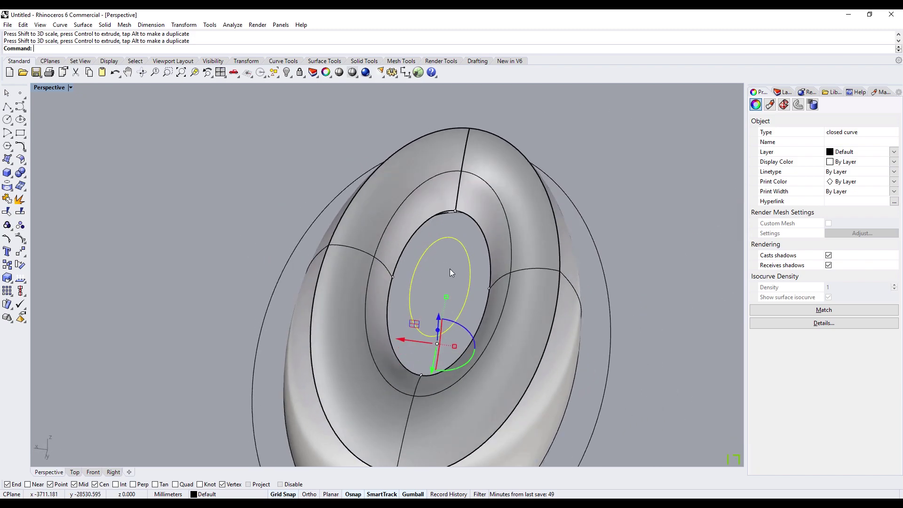
# - Derive a second, still smaller ellipse by scaling in width and length, adjust its height and deselect it
pyautogui.moveTo(454, 347); pyautogui.dragTo(450, 344)
pyautogui.moveTo(446, 298); pyautogui.dragTo(440, 313)
pyautogui.moveTo(439, 314); pyautogui.dragTo(612, 289, button='right')
pyautogui.click(597, 267)
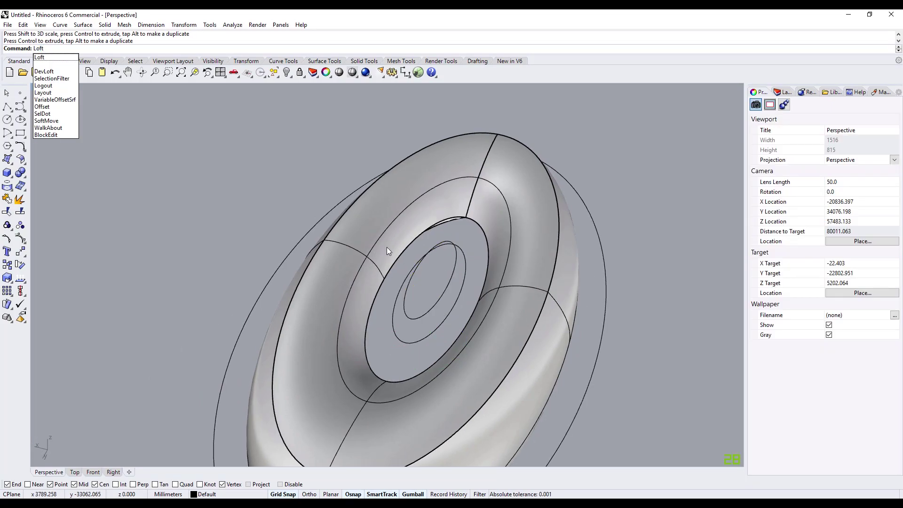
# - Loft the opening's edge ellipse with the two smaller ellipses, using the Uniform style and Do not simplify
pyautogui.press('Return')
pyautogui.click(401, 257)
pyautogui.click(436, 282)
pyautogui.click(399, 295)
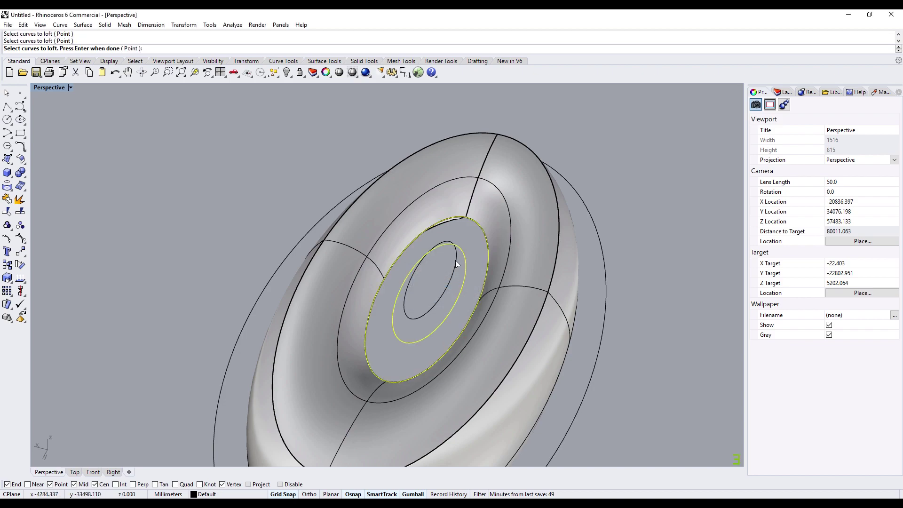
pyautogui.click(406, 301)
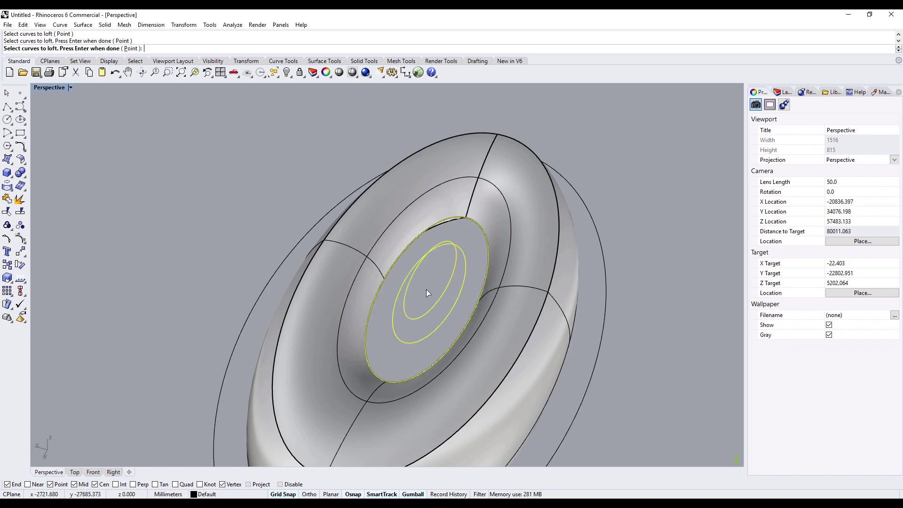
pyautogui.press('Return')
pyautogui.moveTo(428, 287); pyautogui.dragTo(472, 263, button='right')
pyautogui.press('Return')
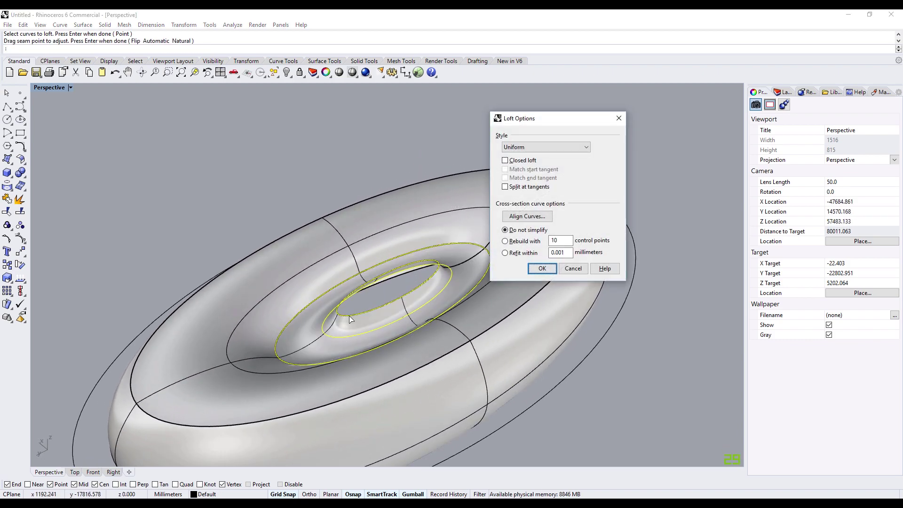
pyautogui.click(530, 273)
# - Compare the nested lofted surfaces with the original model's domed opening and undo the last deletion
pyautogui.moveTo(496, 280); pyautogui.dragTo(455, 256, button='right')
pyautogui.scroll(5, 456, 257)
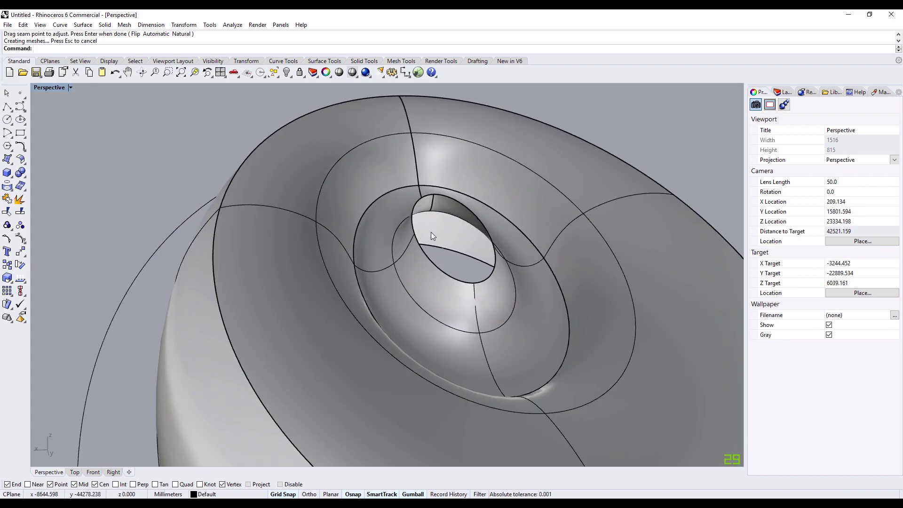
pyautogui.moveTo(420, 203); pyautogui.dragTo(427, 242, button='right')
pyautogui.scroll(-10, 427, 241)
pyautogui.scroll(6, 432, 238)
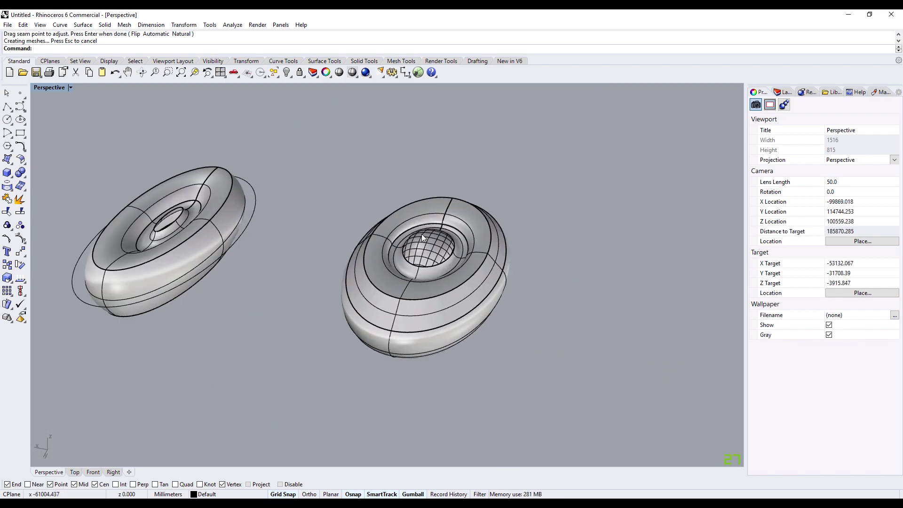
pyautogui.hotkey('ctrl', 'z')
pyautogui.keyDown('shift'); pyautogui.moveTo(274, 233); pyautogui.dragTo(362, 224, button='right'); pyautogui.keyUp('shift')
pyautogui.scroll(8, 385, 213)
pyautogui.scroll(-3, 385, 203)
pyautogui.scroll(-3, 273, 250)
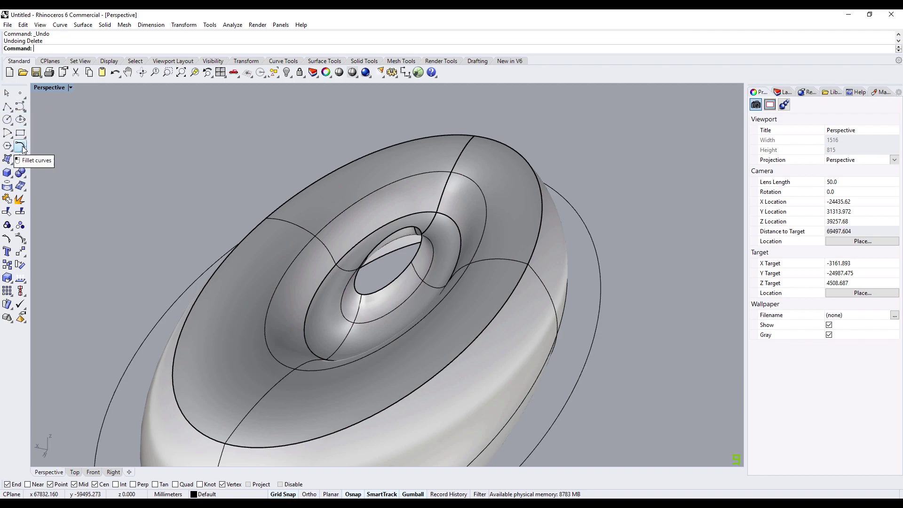
# - Draw an arc by start, end and point across the innermost opening, spanning its length between opposite ends of the ellipse
pyautogui.click(11, 134)
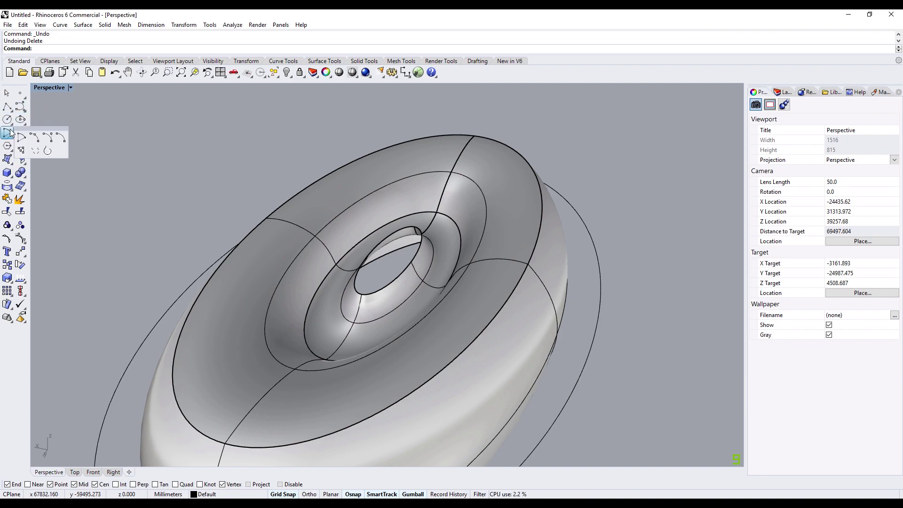
pyautogui.click(35, 142)
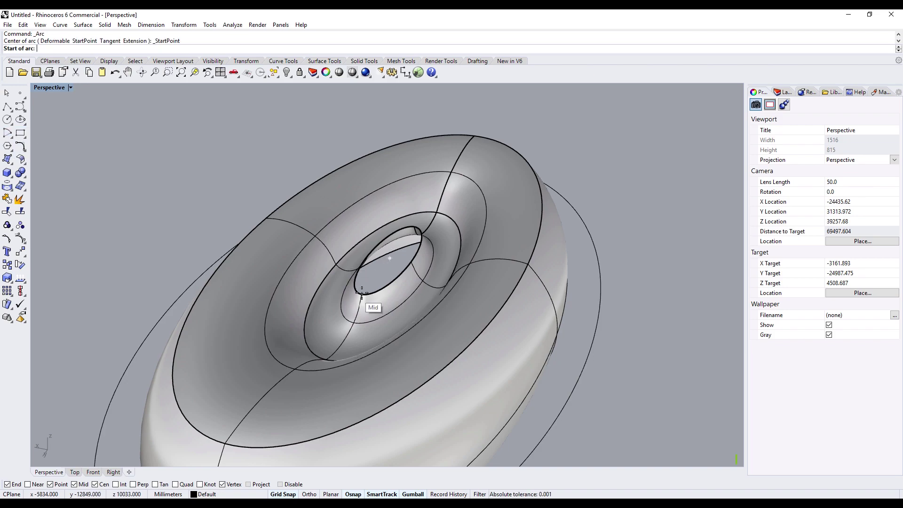
pyautogui.click(362, 294)
pyautogui.scroll(4, 386, 264)
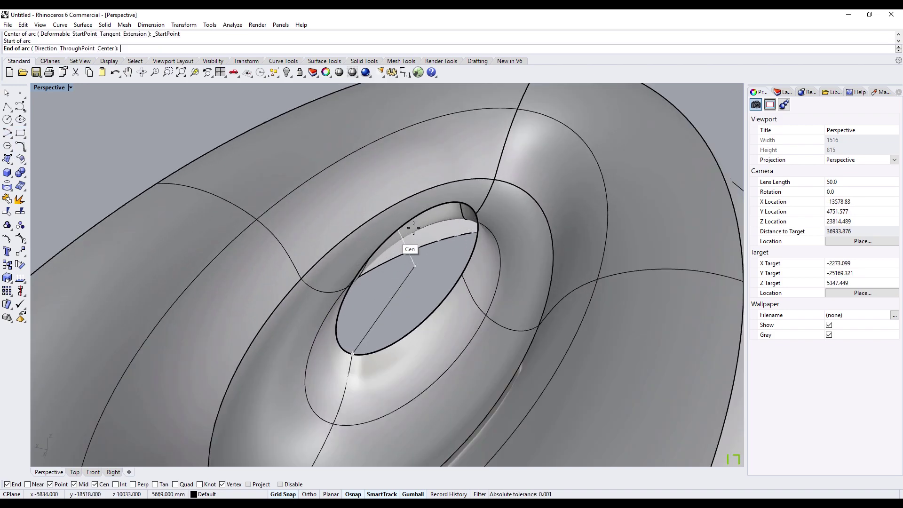
pyautogui.click(456, 199)
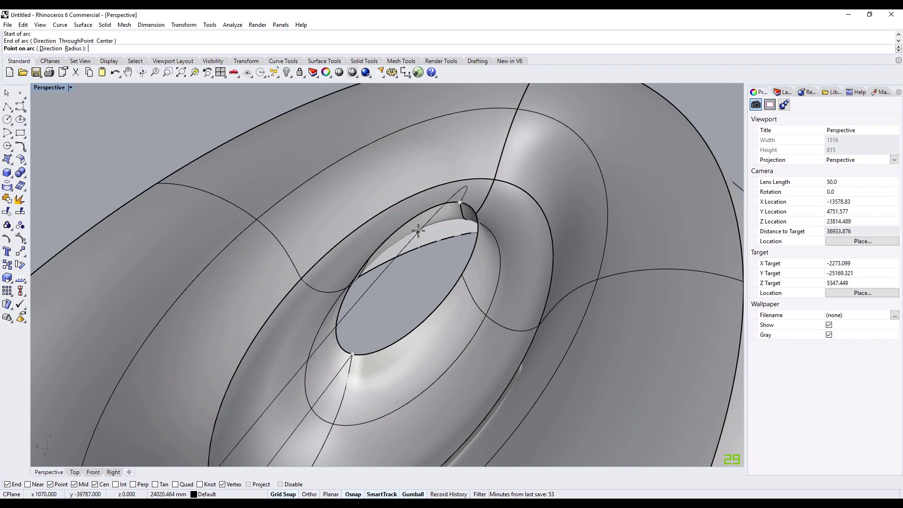
pyautogui.scroll(5, 430, 237)
pyautogui.scroll(-5, 430, 238)
pyautogui.moveTo(514, 227); pyautogui.dragTo(461, 274, button='right')
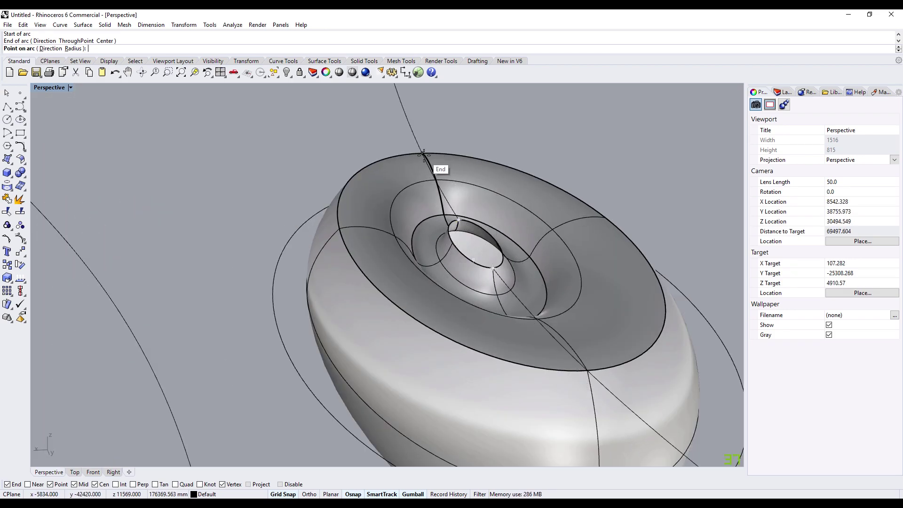
pyautogui.click(460, 156)
pyautogui.moveTo(548, 221); pyautogui.dragTo(514, 252, button='right')
pyautogui.scroll(2, 456, 252)
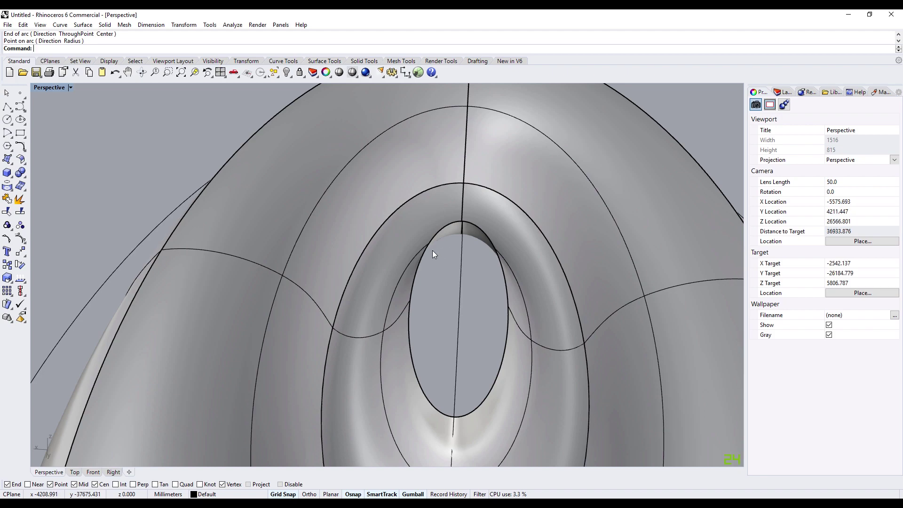
pyautogui.scroll(1, 431, 256)
# - Start a Patch surface fitted through the innermost ellipse curve and the arc
pyautogui.click(12, 159)
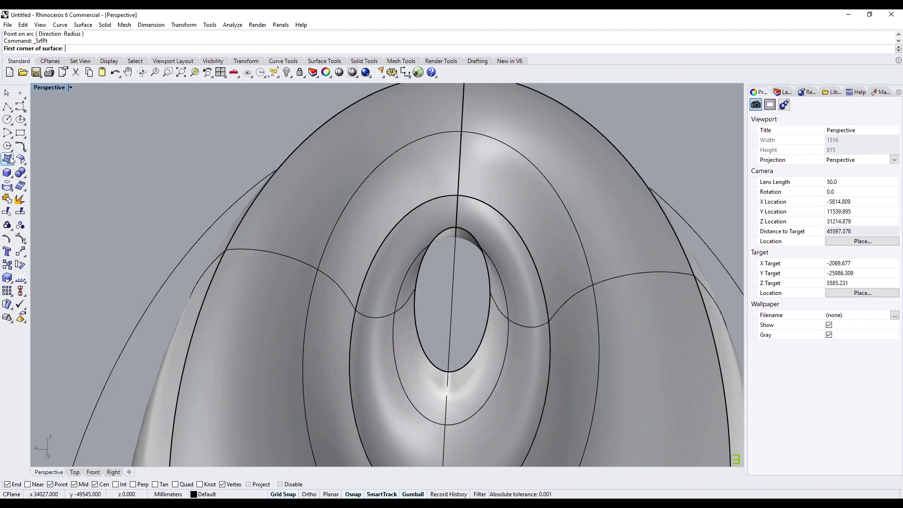
pyautogui.click(10, 160)
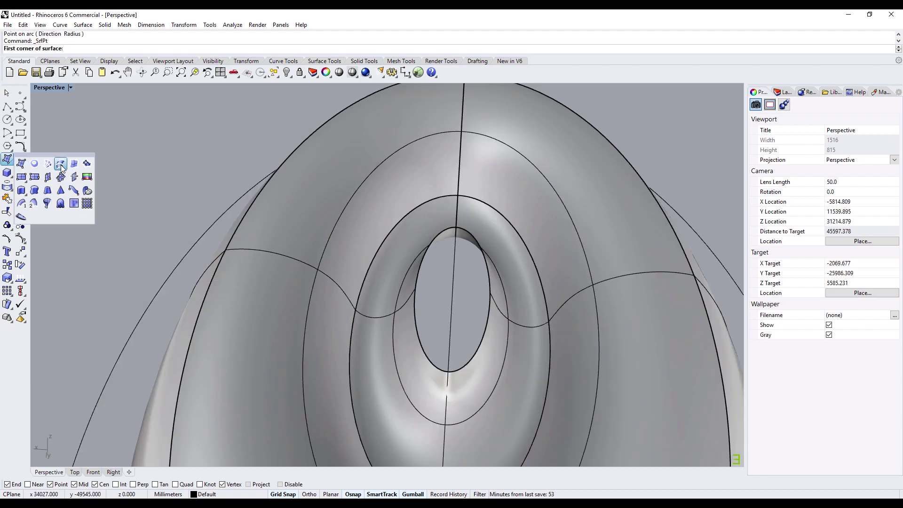
pyautogui.click(87, 163)
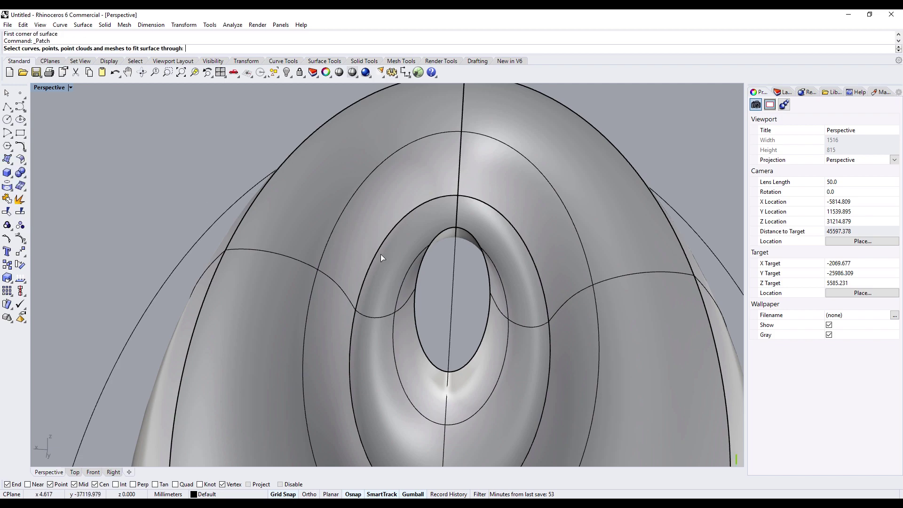
pyautogui.click(422, 262)
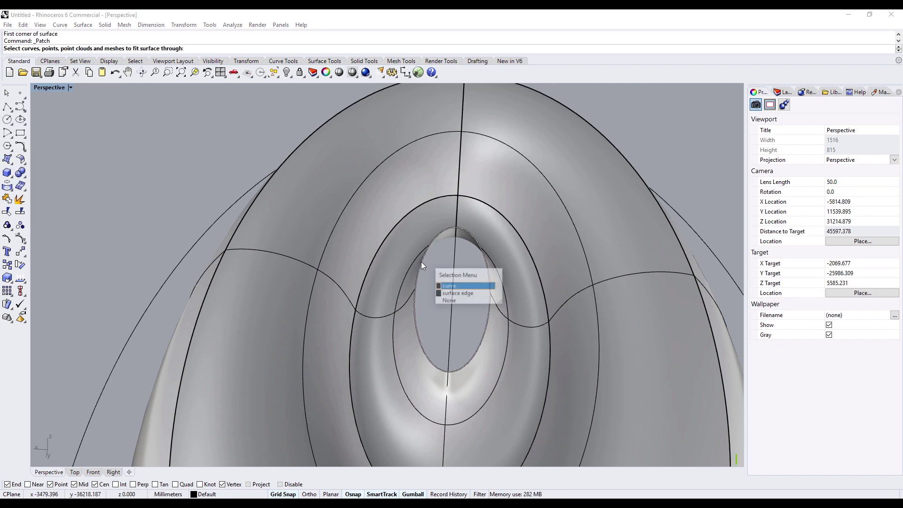
pyautogui.click(447, 286)
pyautogui.click(455, 275)
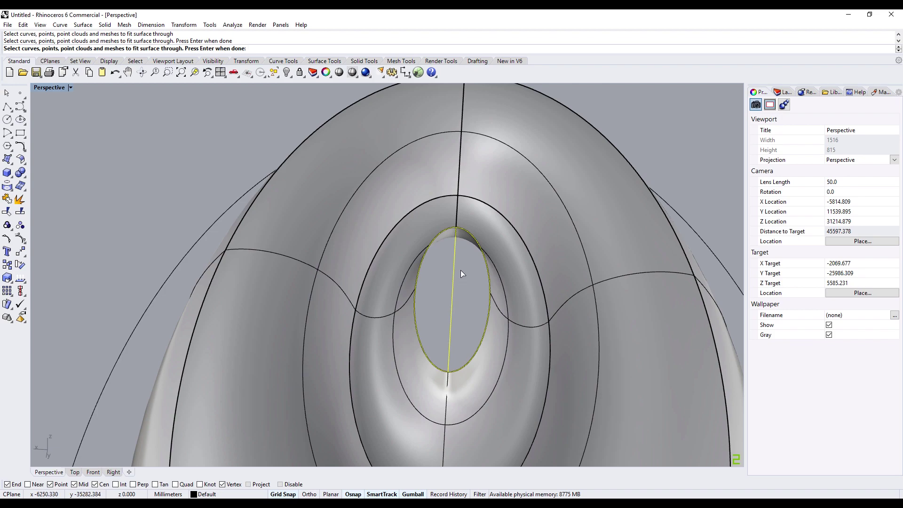
pyautogui.press('Return')
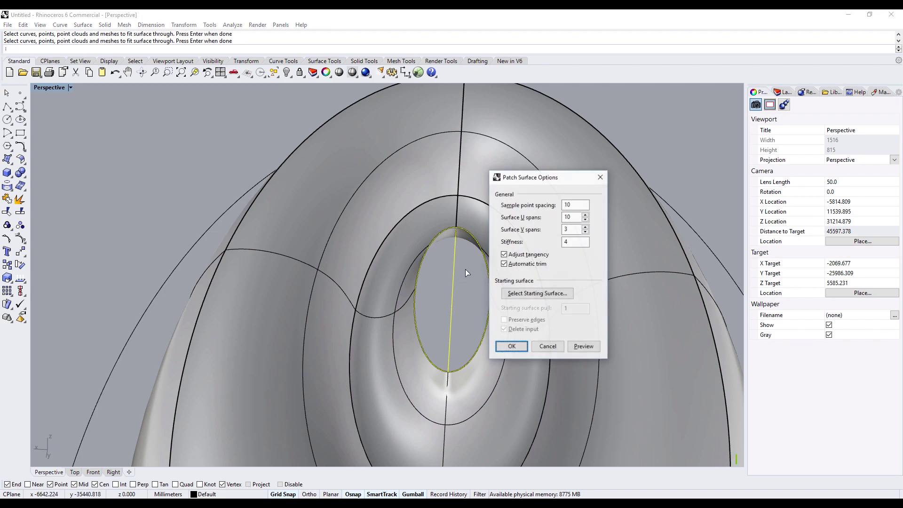
# - Preview the patch over the innermost opening from several angles, reduce Surface U spans to 5 and preview it again
pyautogui.click(584, 345)
pyautogui.moveTo(522, 187); pyautogui.dragTo(586, 198)
pyautogui.moveTo(515, 291); pyautogui.dragTo(409, 293, button='right')
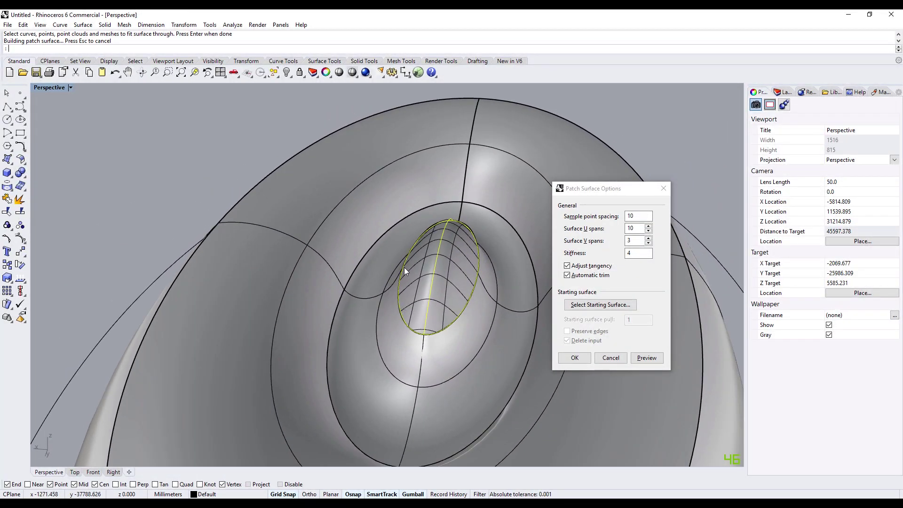
pyautogui.moveTo(487, 281); pyautogui.dragTo(621, 241, button='right')
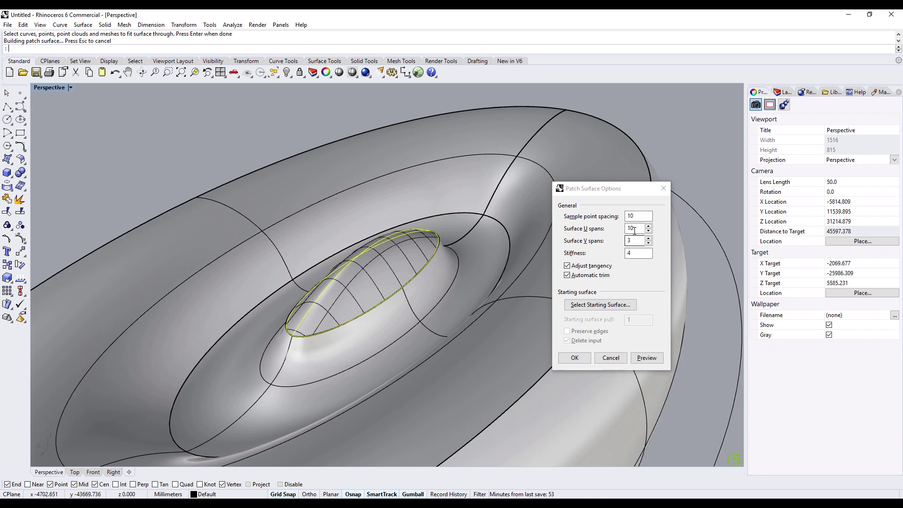
pyautogui.click(636, 225)
pyautogui.click(644, 359)
# - Try stiffness values of 1, 10 and 50 on the patch, previewing the surface with each
pyautogui.doubleClick(639, 253)
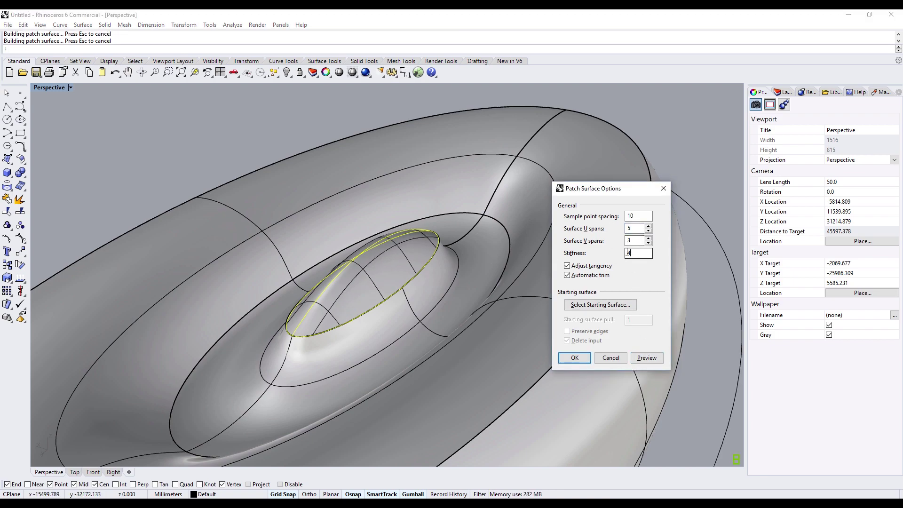
pyautogui.click(652, 358)
pyautogui.doubleClick(639, 253)
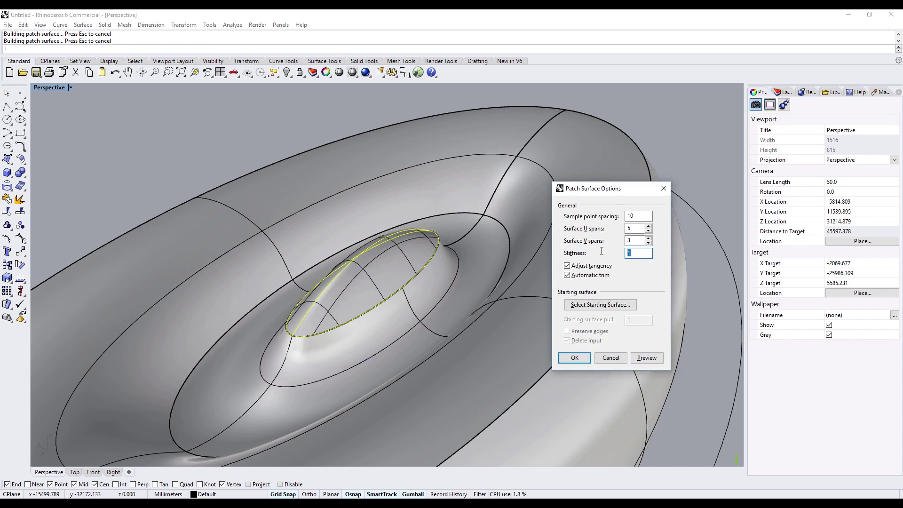
pyautogui.click(644, 359)
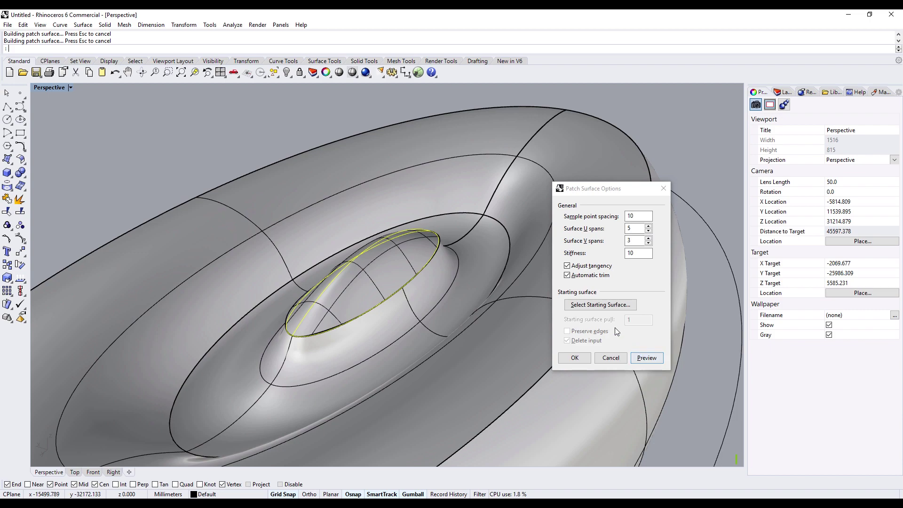
pyautogui.doubleClick(638, 253)
pyautogui.write('50')
pyautogui.click(645, 357)
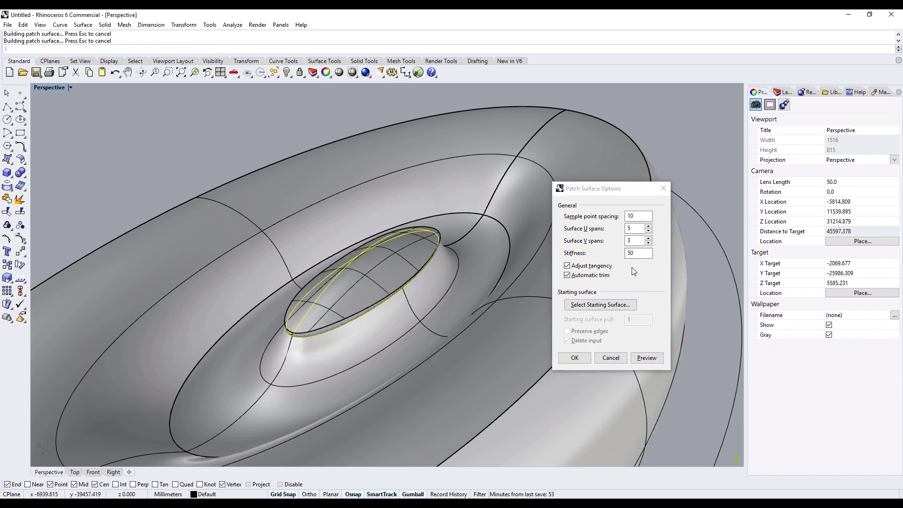
# - Set the patch stiffness to 4, check the preview and create the patch surface
pyautogui.click(647, 359)
pyautogui.moveTo(386, 247); pyautogui.dragTo(396, 274, button='right')
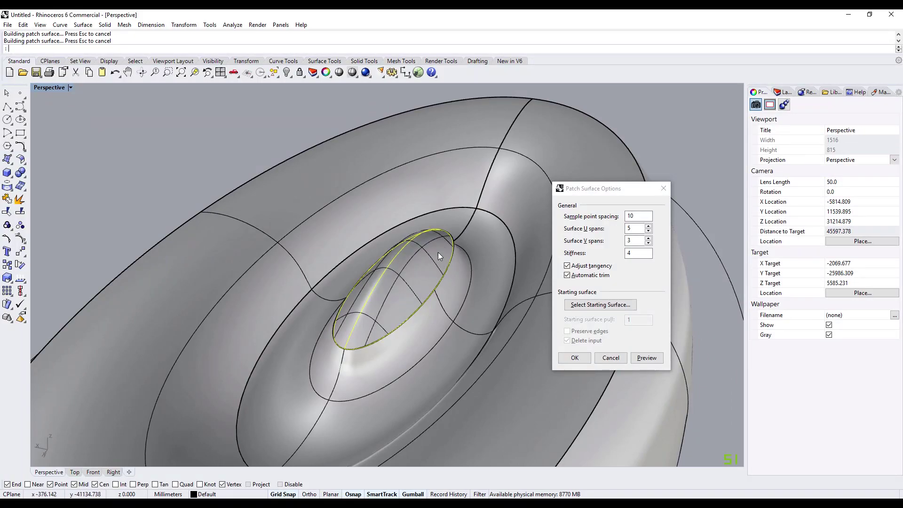
pyautogui.click(581, 358)
# - Delete the unneeded leftover object near the remodeled building
pyautogui.scroll(-5, 498, 298)
pyautogui.moveTo(468, 275); pyautogui.dragTo(429, 305, button='right')
pyautogui.click(352, 287)
pyautogui.press('Delete')
# - Select all curves and surfaces of the remodeled building, leaving the original model out
pyautogui.moveTo(264, 185); pyautogui.dragTo(537, 430)
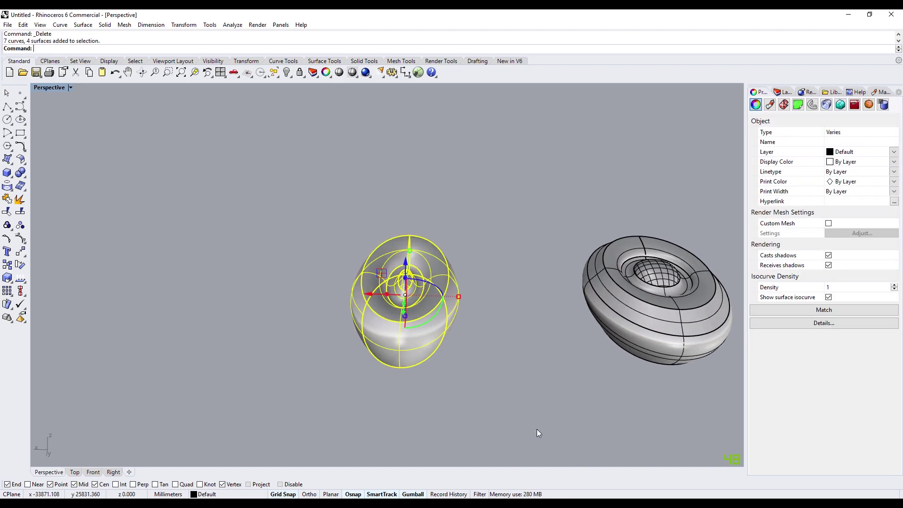
pyautogui.click(484, 338)
pyautogui.click(422, 318)
pyautogui.moveTo(299, 199); pyautogui.dragTo(501, 395)
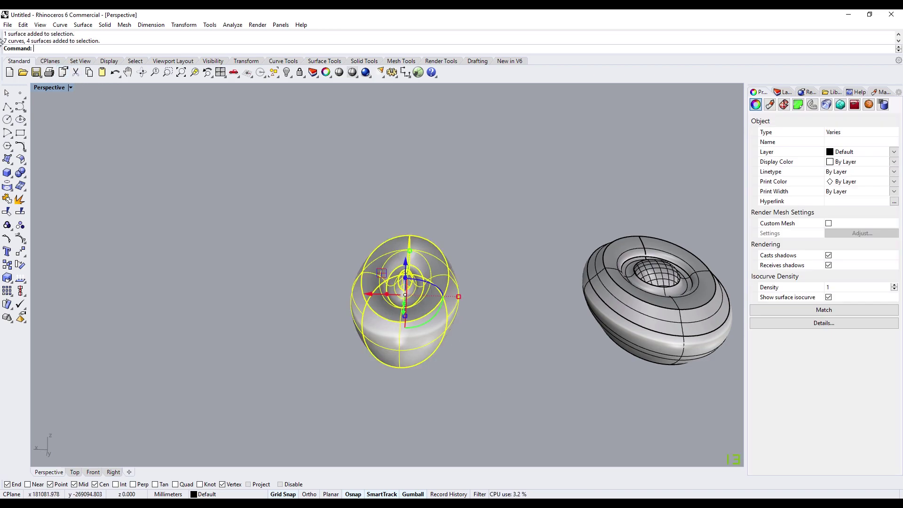
# - Export the selected geometry as Test 3 in ACIS (*.sat) format, using the AutoCAD option for the SAT export
pyautogui.click(7, 24)
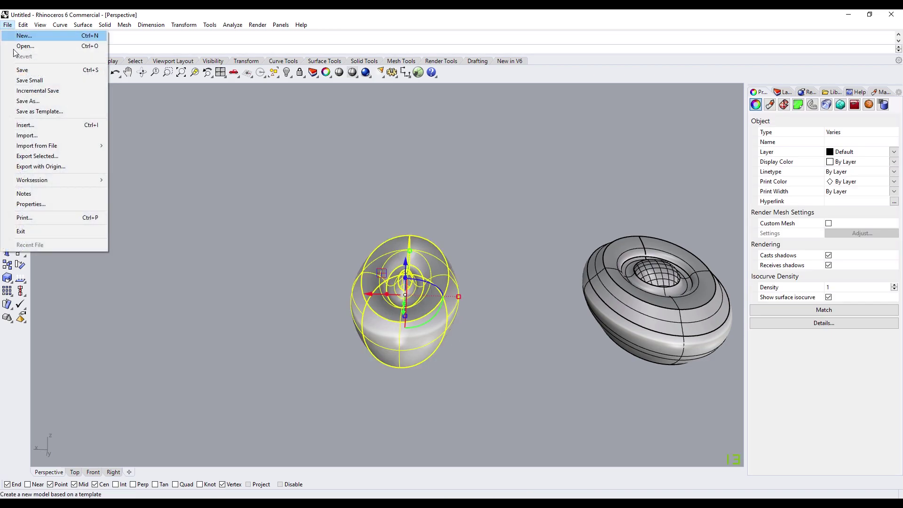
pyautogui.click(67, 157)
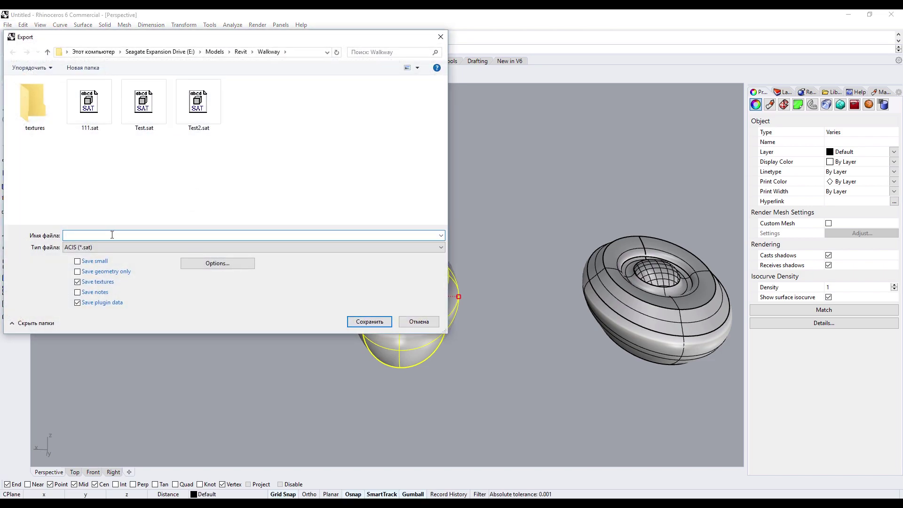
pyautogui.write('Test 3')
pyautogui.click(86, 248)
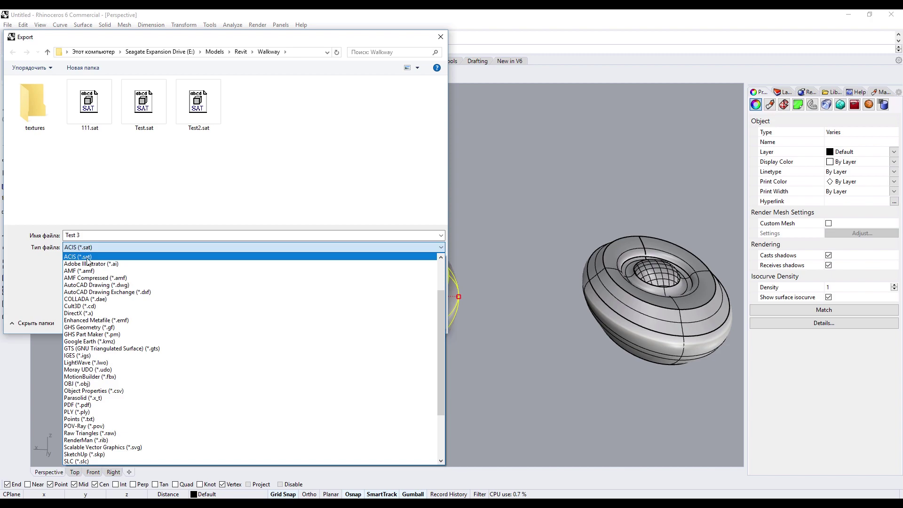
pyautogui.click(91, 255)
pyautogui.click(362, 322)
pyautogui.click(195, 172)
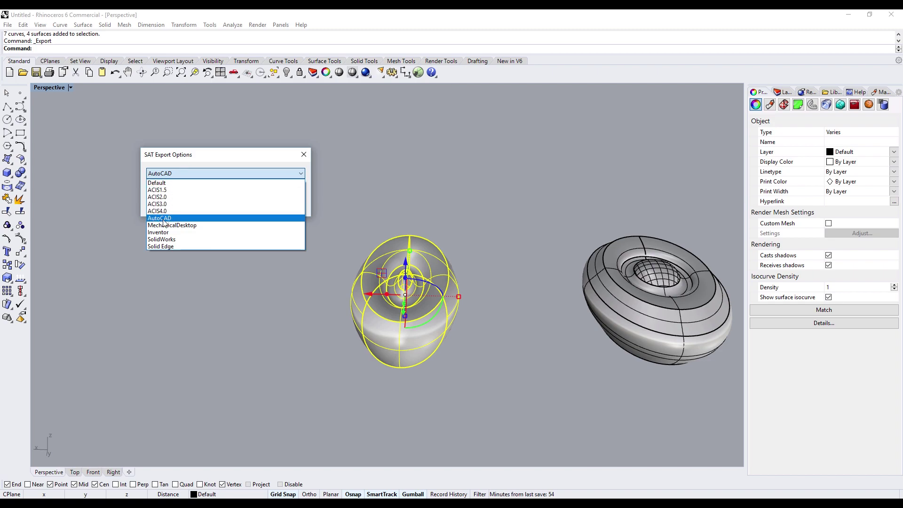
pyautogui.click(163, 219)
pyautogui.click(185, 204)
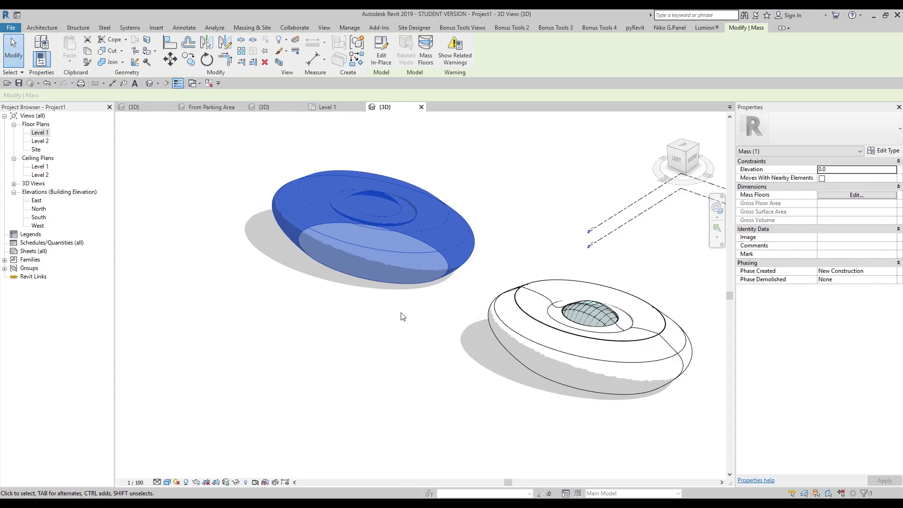
# - Switch to Revit, clear the selection of the existing mass and create a new in-place mass with the proposed name
pyautogui.scroll(-5, 405, 315)
pyautogui.click(405, 329)
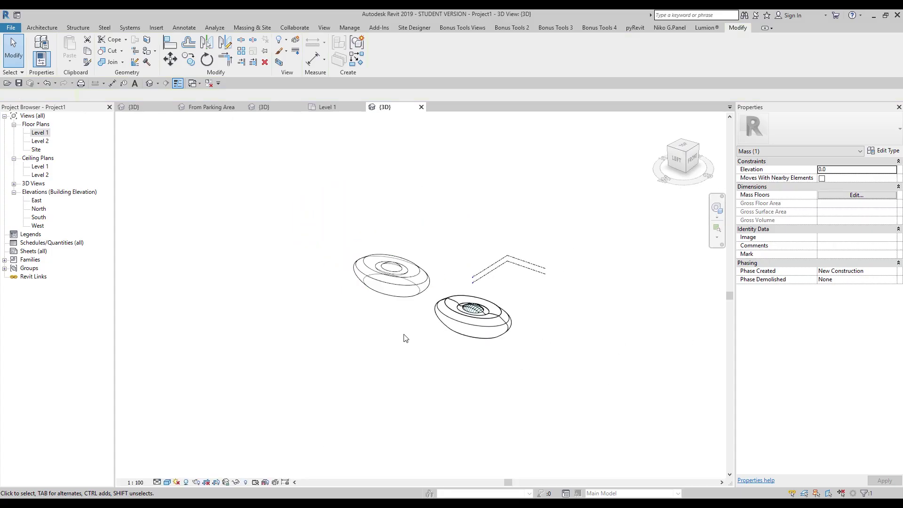
pyautogui.rightClick(354, 345)
pyautogui.click(338, 361)
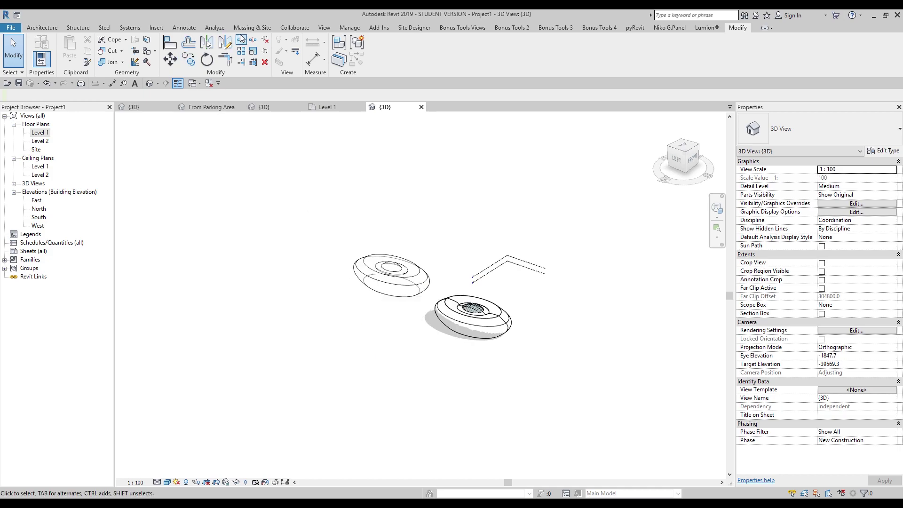
pyautogui.click(252, 28)
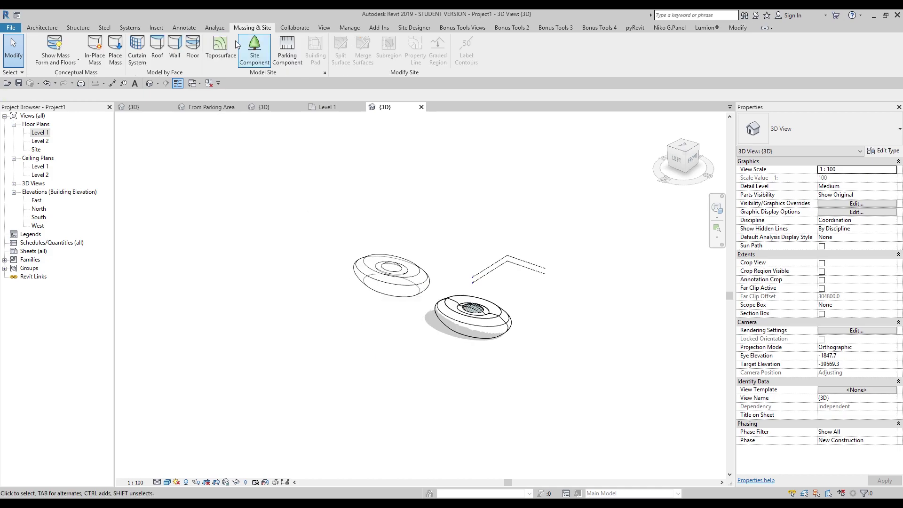
pyautogui.click(100, 45)
pyautogui.click(468, 224)
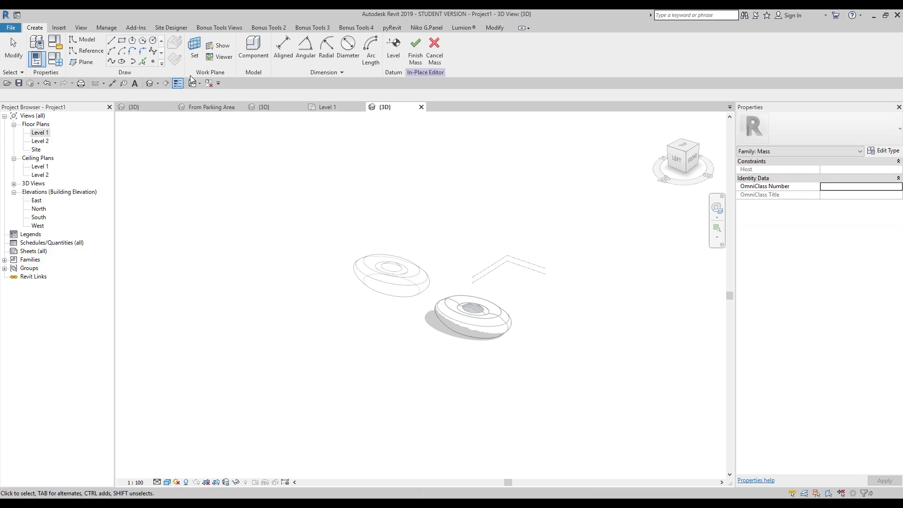
# - Import the CAD file Test 3.sat from the Walkway folder into the in-place mass, with Mass as its category
pyautogui.click(59, 27)
pyautogui.click(230, 51)
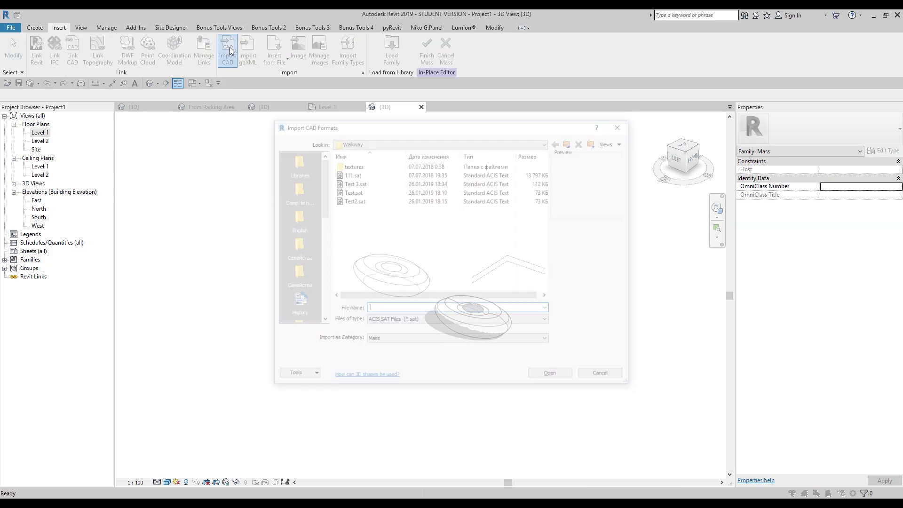
pyautogui.click(356, 201)
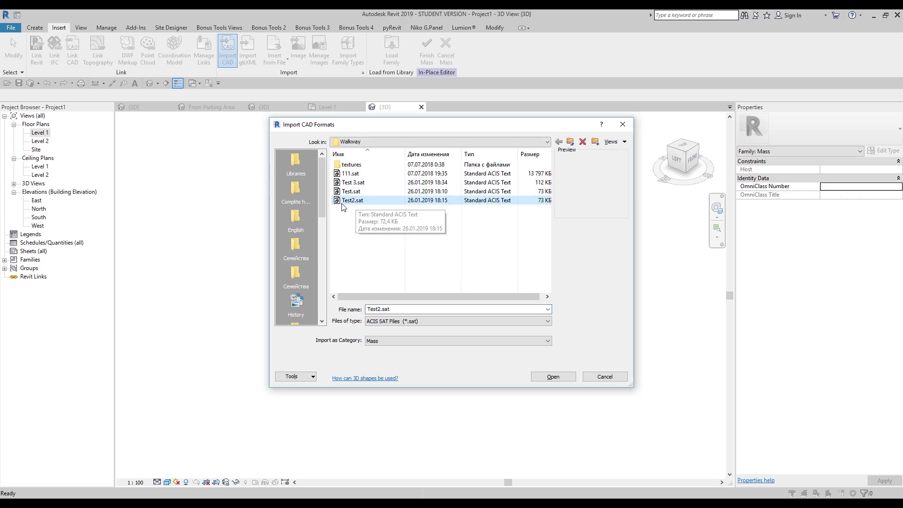
pyautogui.click(358, 183)
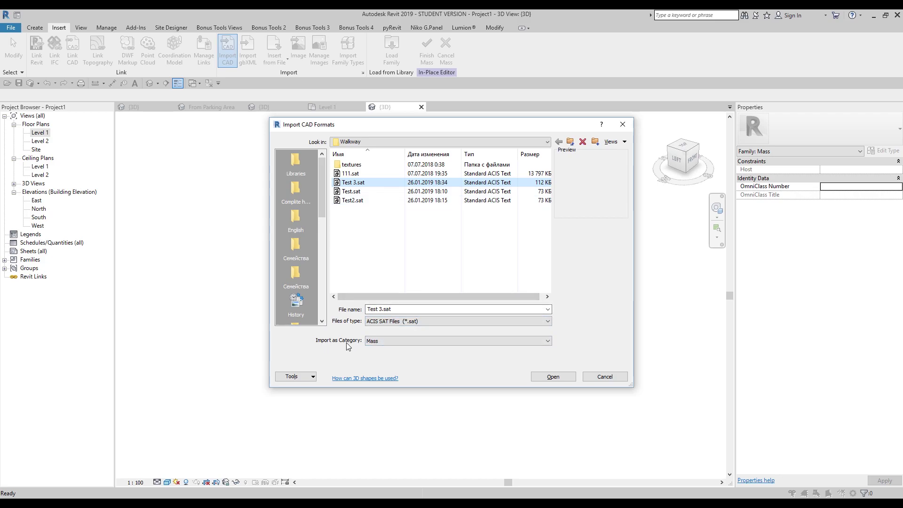
pyautogui.click(383, 343)
pyautogui.click(384, 343)
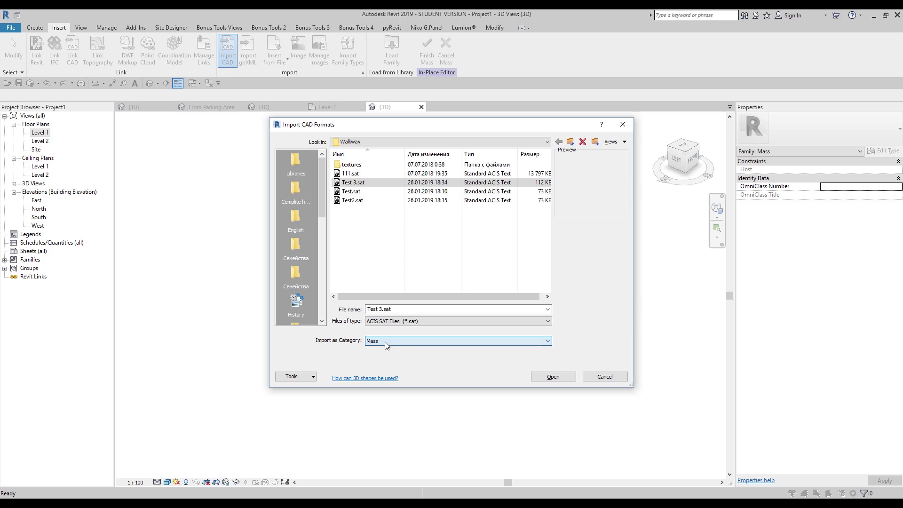
pyautogui.click(540, 376)
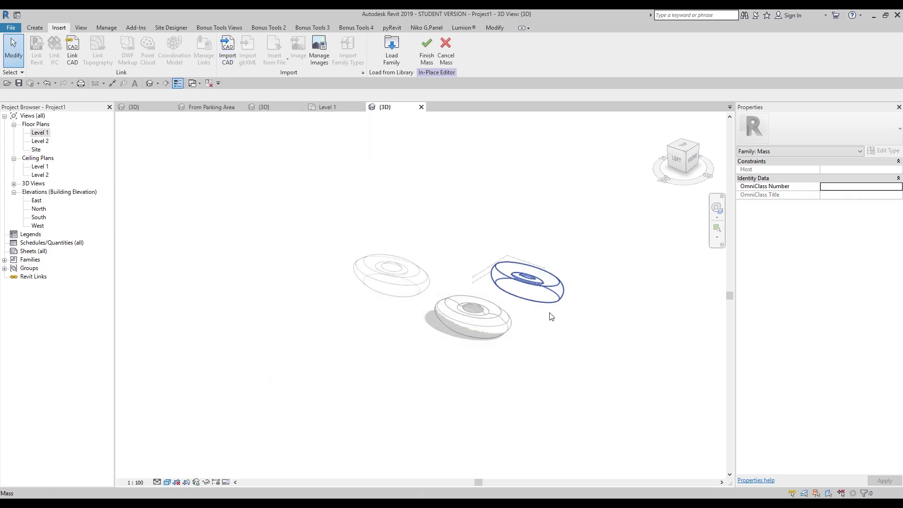
# - Finish the in-place mass and bring the imported donut shape into close view in 3D
pyautogui.rightClick(480, 329)
pyautogui.click(427, 59)
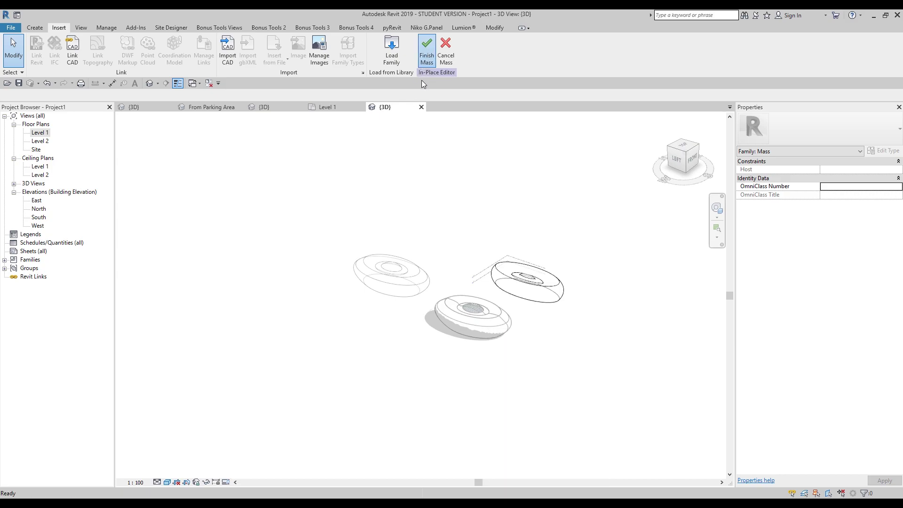
pyautogui.rightClick(552, 311)
pyautogui.click(635, 317)
pyautogui.keyDown('shift'); pyautogui.moveTo(630, 272); pyautogui.dragTo(414, 339, button='middle'); pyautogui.keyUp('shift')
pyautogui.scroll(5, 399, 372)
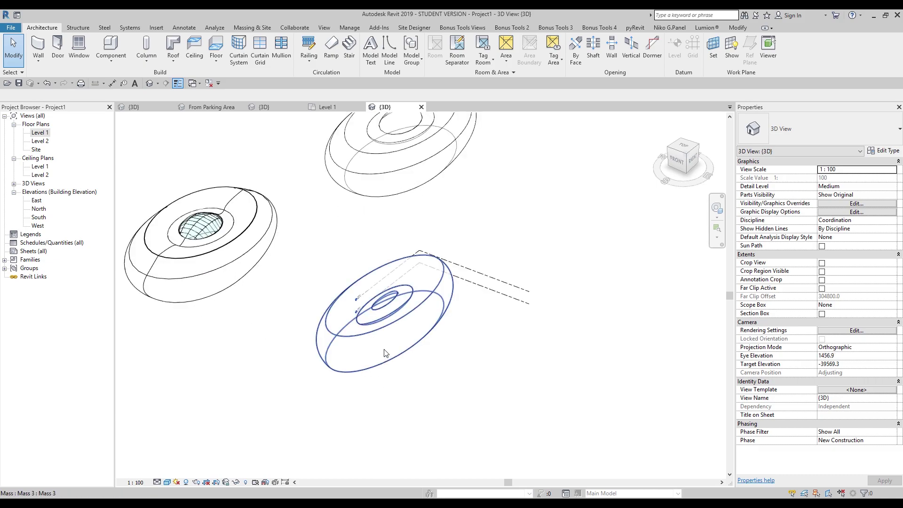
# - Place a 1500 x 3000mm curtain system by face on the outer side faces of the imported mass, then undo it
pyautogui.click(261, 27)
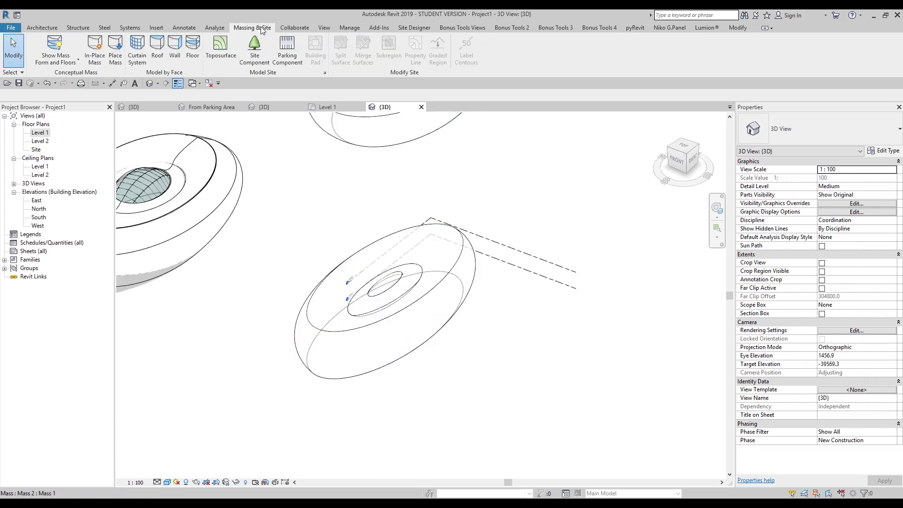
pyautogui.click(138, 51)
pyautogui.click(306, 332)
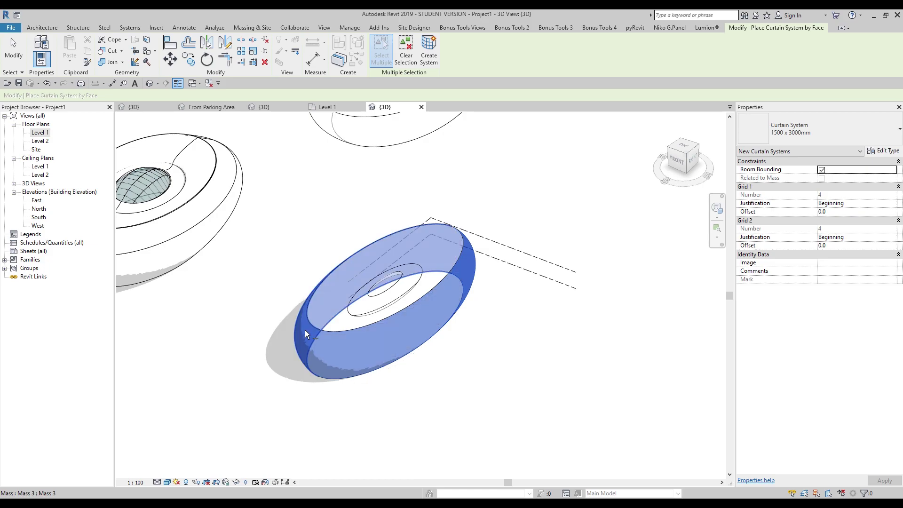
pyautogui.click(427, 53)
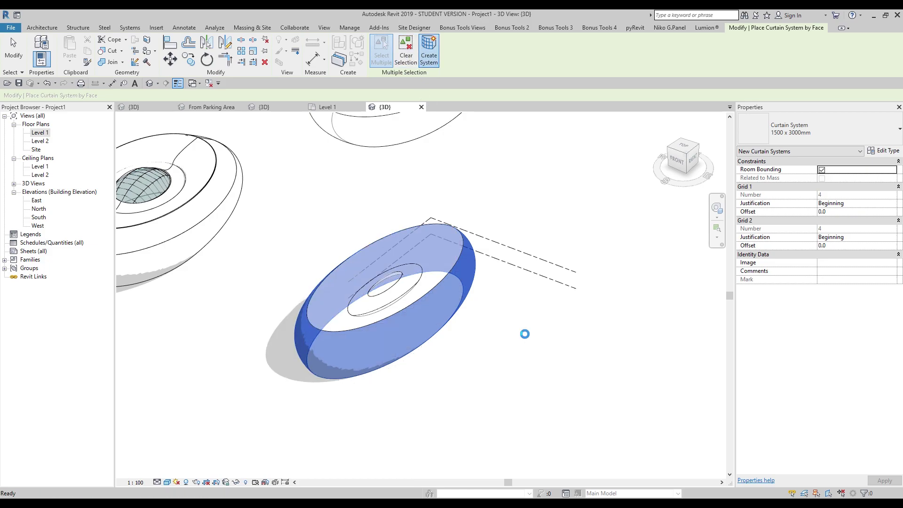
pyautogui.scroll(2, 395, 363)
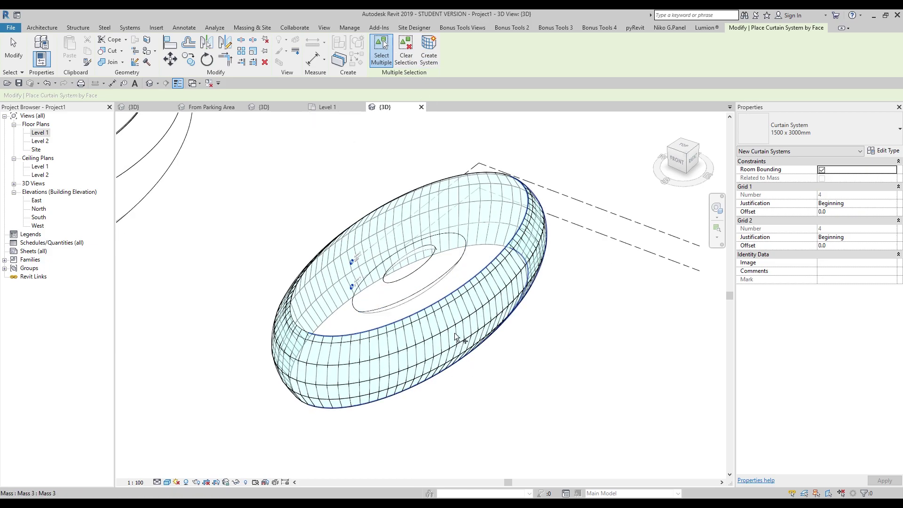
pyautogui.scroll(2, 458, 343)
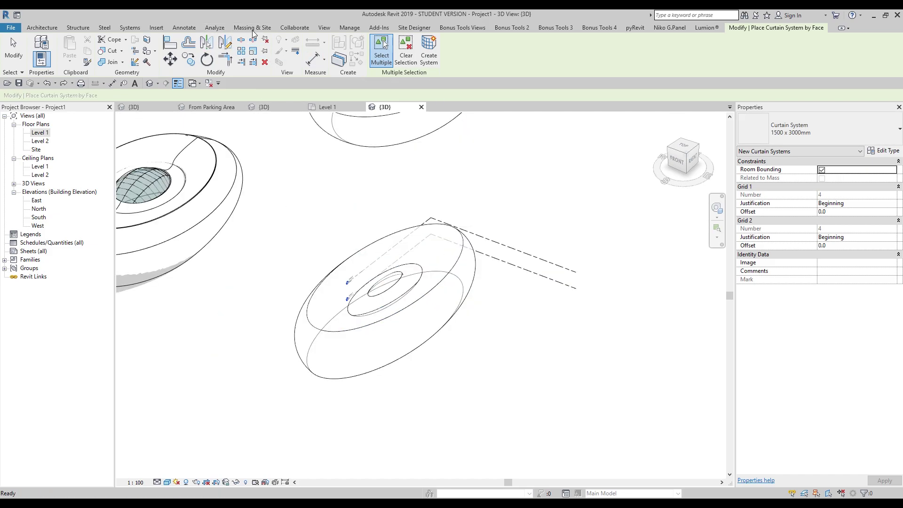
# - Place Generic - 200mm walls by face on the outer side faces of the imported mass
pyautogui.click(253, 27)
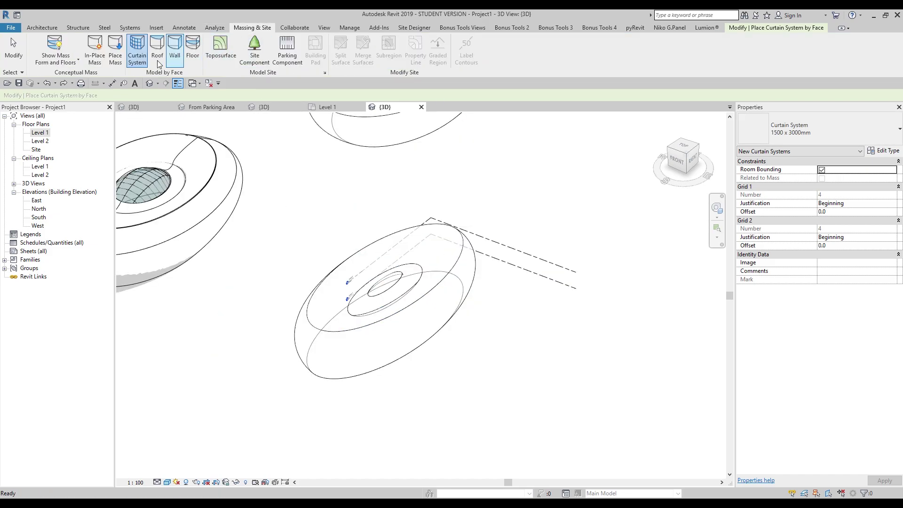
pyautogui.click(174, 47)
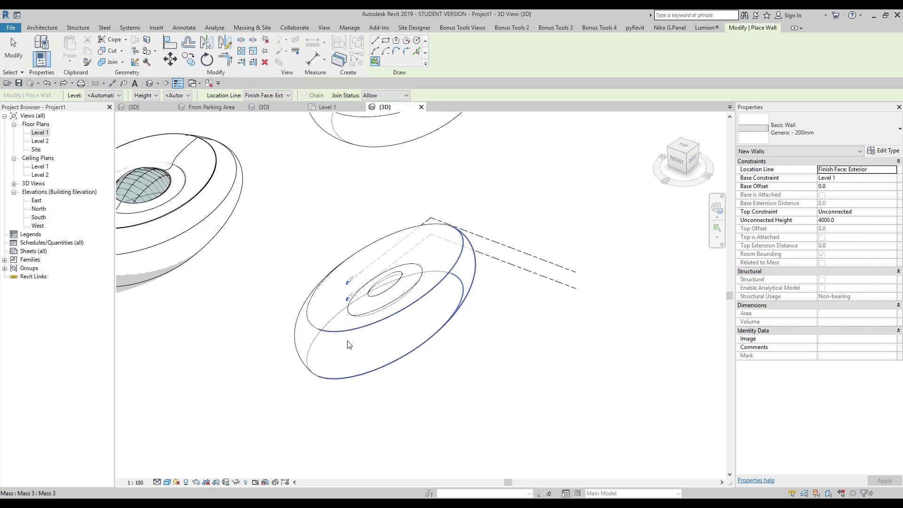
pyautogui.click(302, 335)
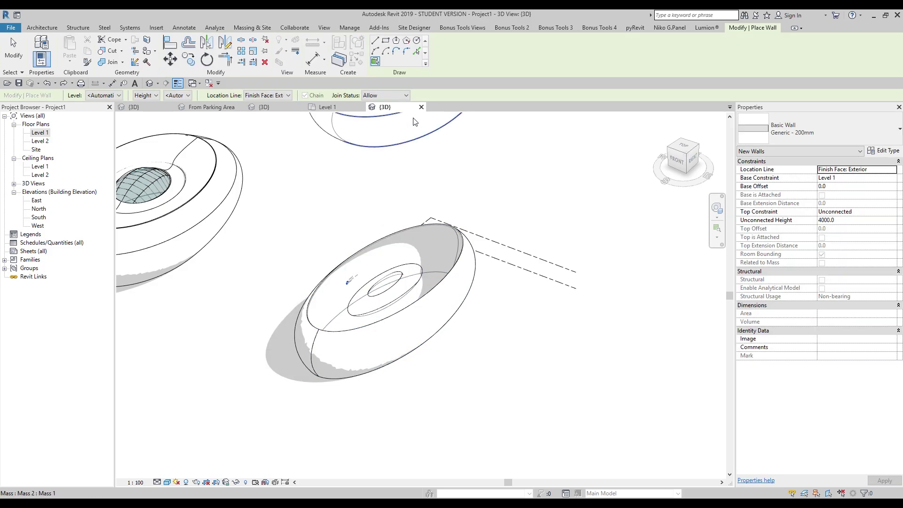
pyautogui.scroll(2, 365, 210)
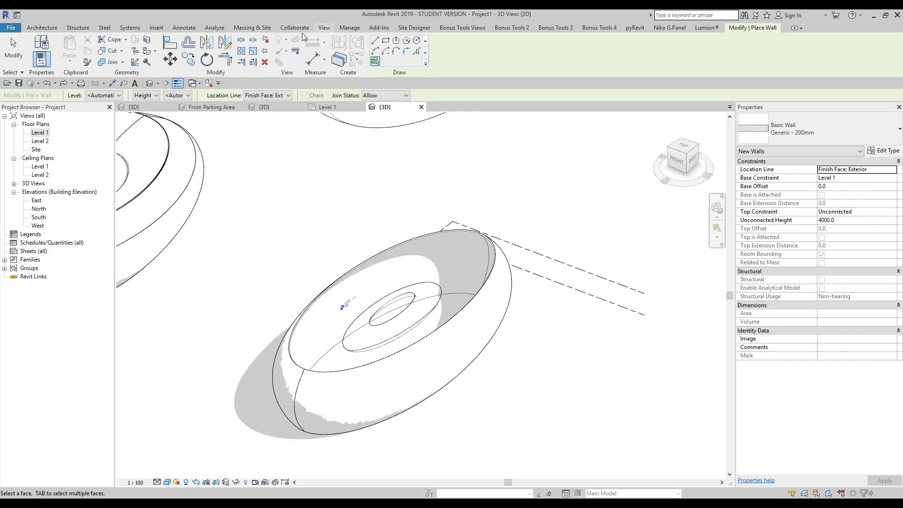
# - Create a Generic Roof - 300mm by face on the upper ring and inner faces of the imported mass
pyautogui.click(243, 28)
pyautogui.click(157, 49)
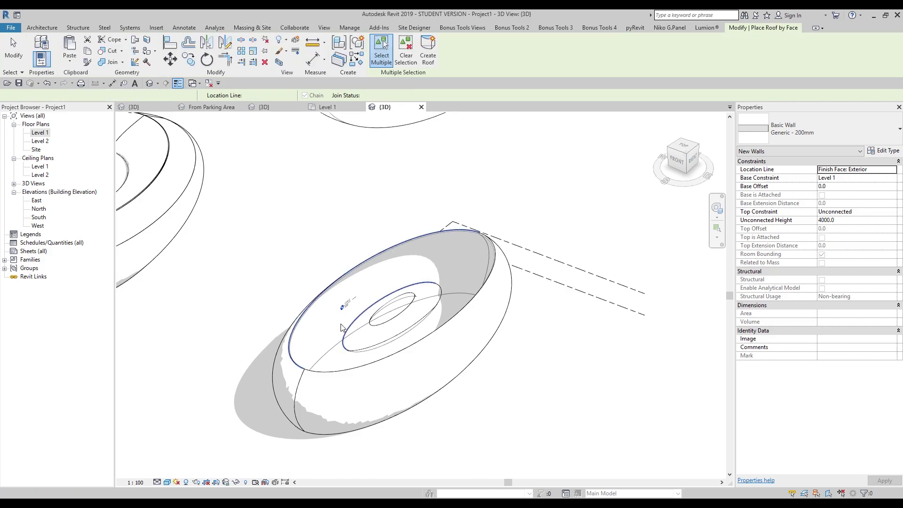
pyautogui.click(338, 323)
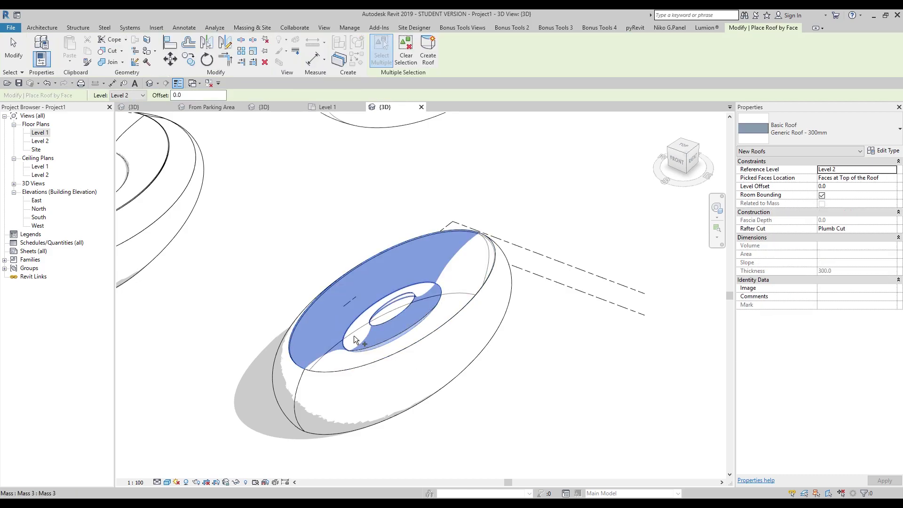
pyautogui.click(348, 348)
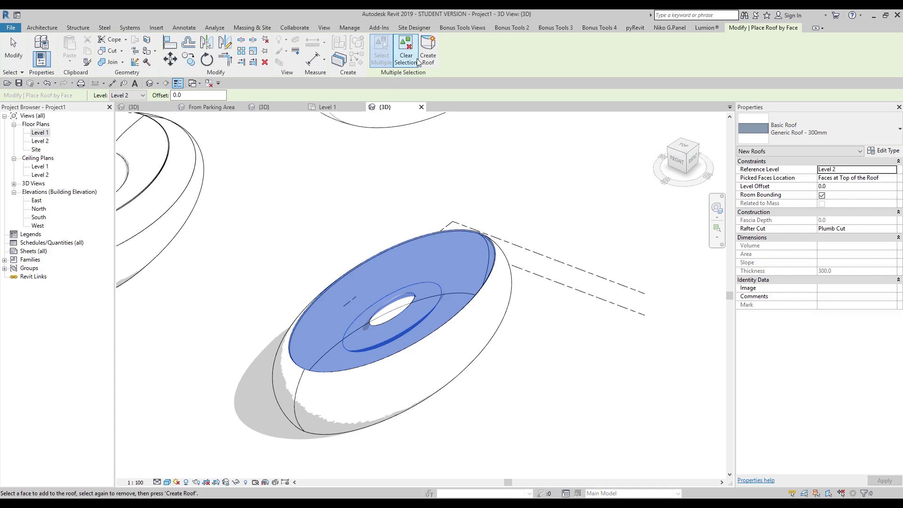
pyautogui.click(464, 261)
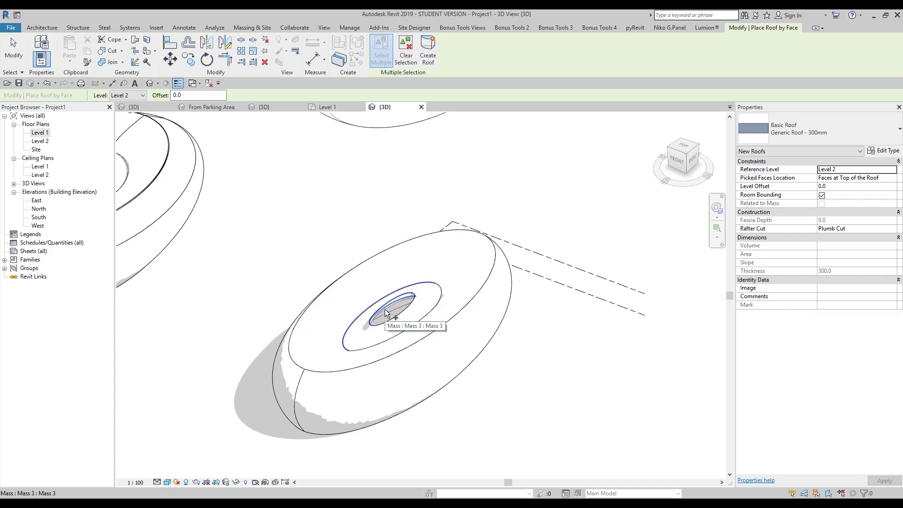
# - Place a 1500 x 3000mm curtain system by face on the central dome of the imported mass
pyautogui.scroll(2, 389, 310)
pyautogui.click(252, 28)
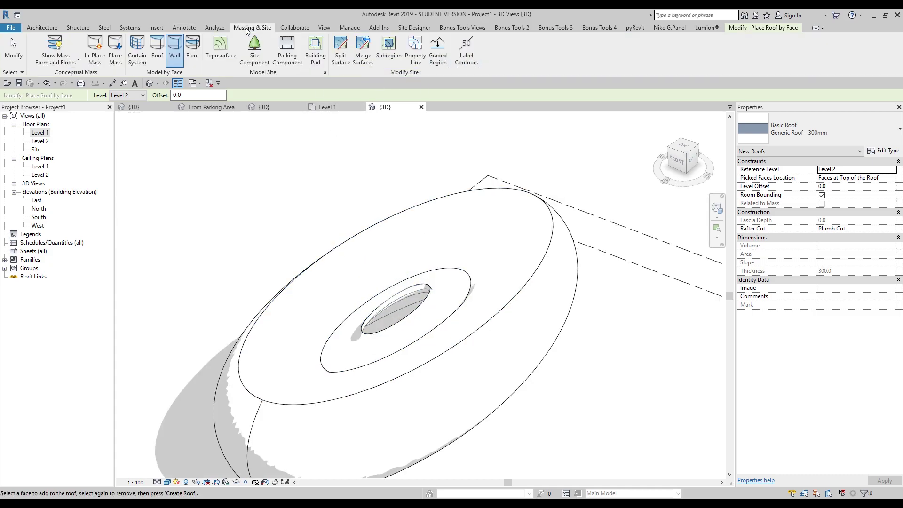
pyautogui.click(136, 47)
pyautogui.click(383, 327)
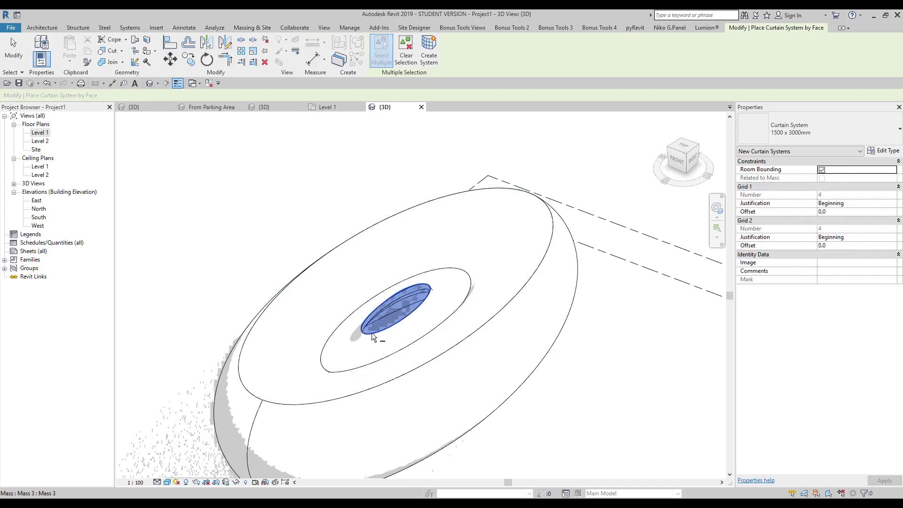
pyautogui.click(428, 47)
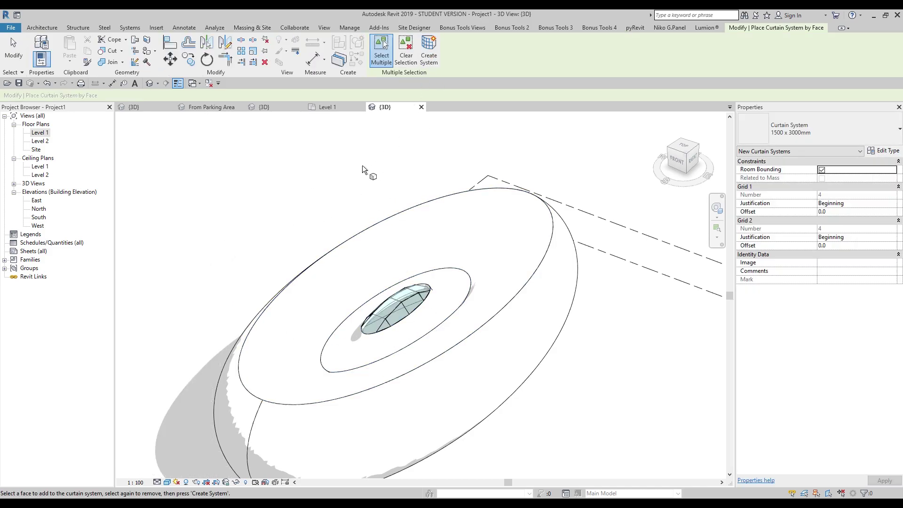
# - Set the Grid 1 and Grid 2 spacing of the dome's curtain system type to 1000 mm
pyautogui.click(400, 316)
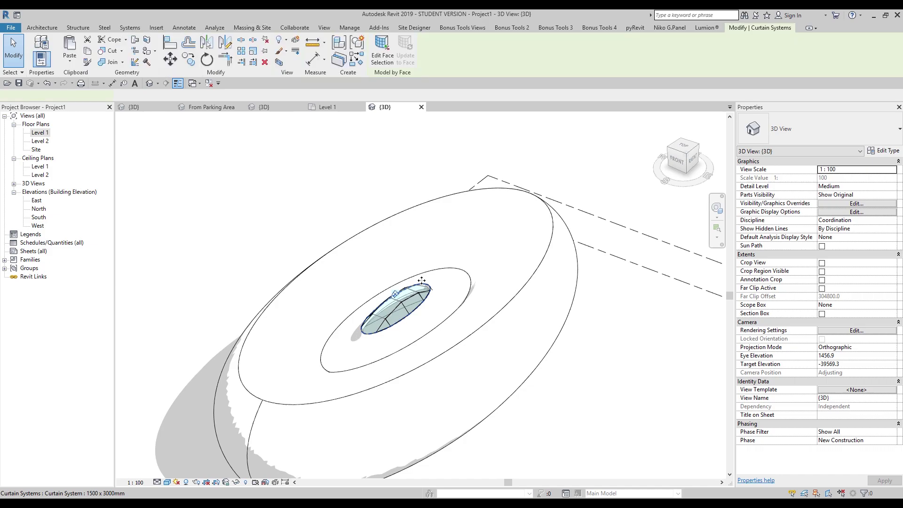
pyautogui.click(884, 150)
pyautogui.click(565, 216)
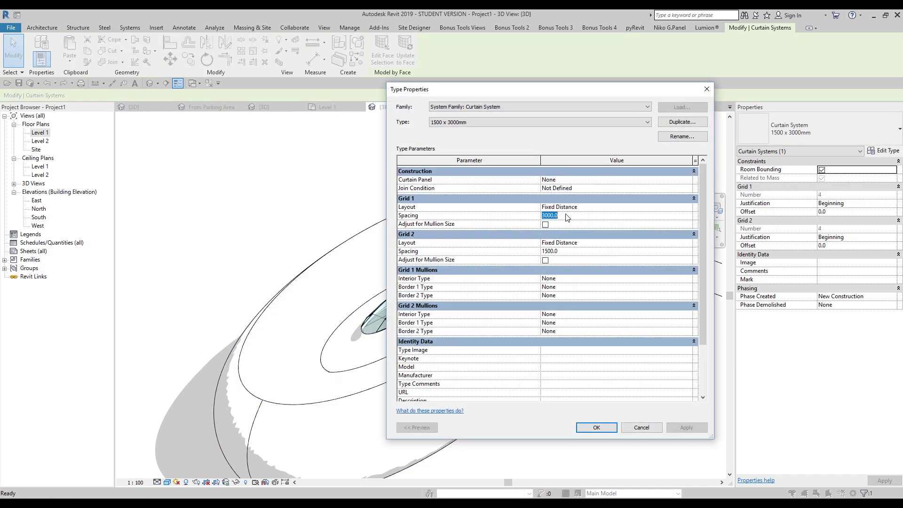
pyautogui.write('10')
pyautogui.click(569, 251)
pyautogui.write('1')
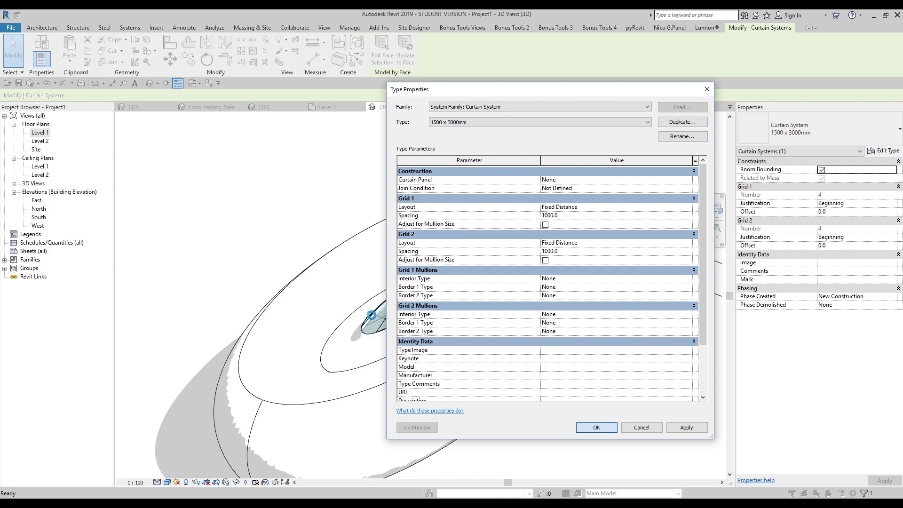
pyautogui.click(321, 201)
# - Examine the gridded curtain dome, roof and walls of the new building and compare them with the neighbouring building from several angles
pyautogui.scroll(-2, 319, 203)
pyautogui.scroll(3, 170, 178)
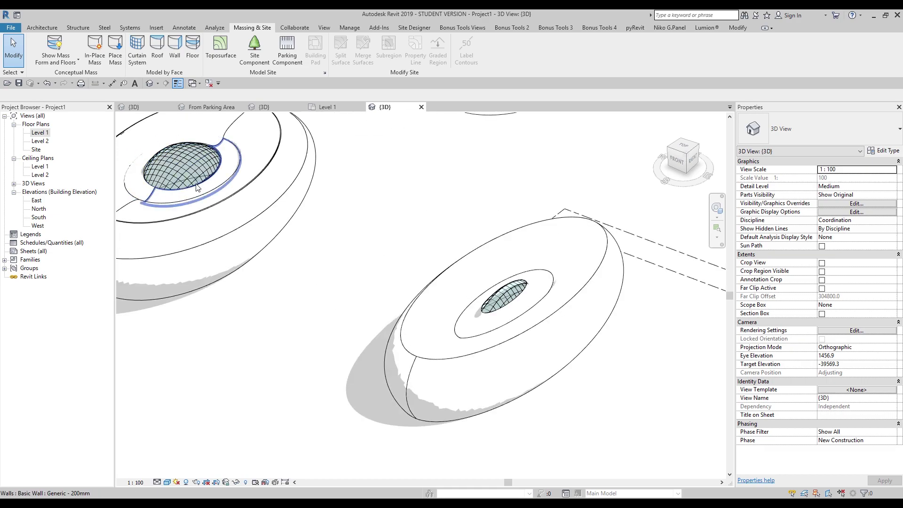
pyautogui.scroll(2, 512, 309)
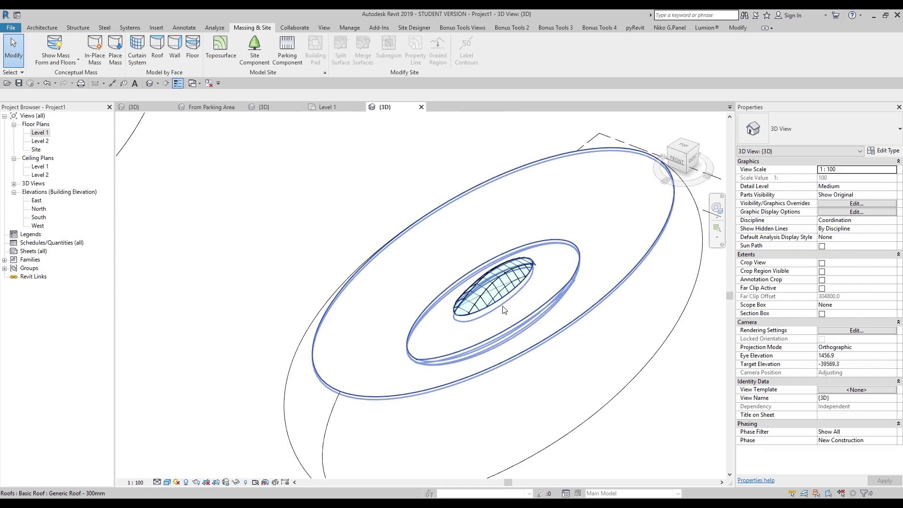
pyautogui.scroll(3, 512, 309)
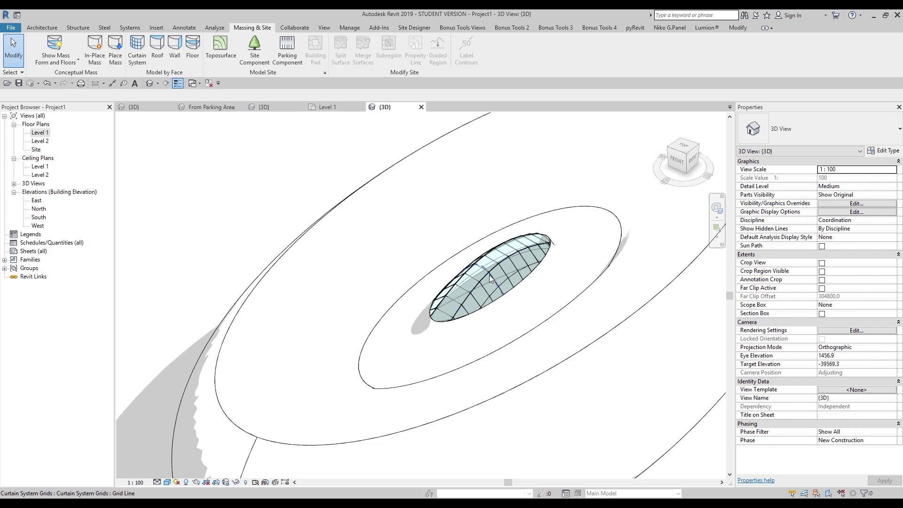
pyautogui.scroll(-6, 489, 275)
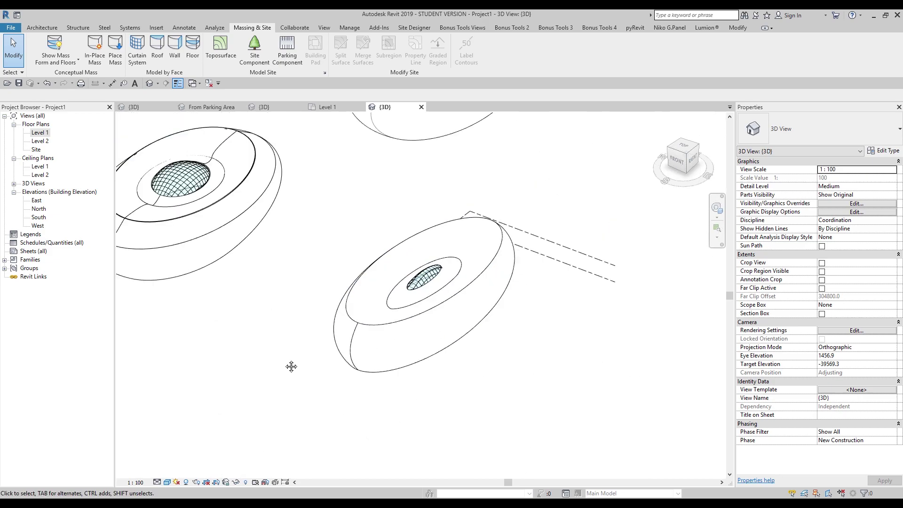
pyautogui.moveTo(286, 368); pyautogui.dragTo(341, 355, button='middle')
pyautogui.rightClick(379, 324)
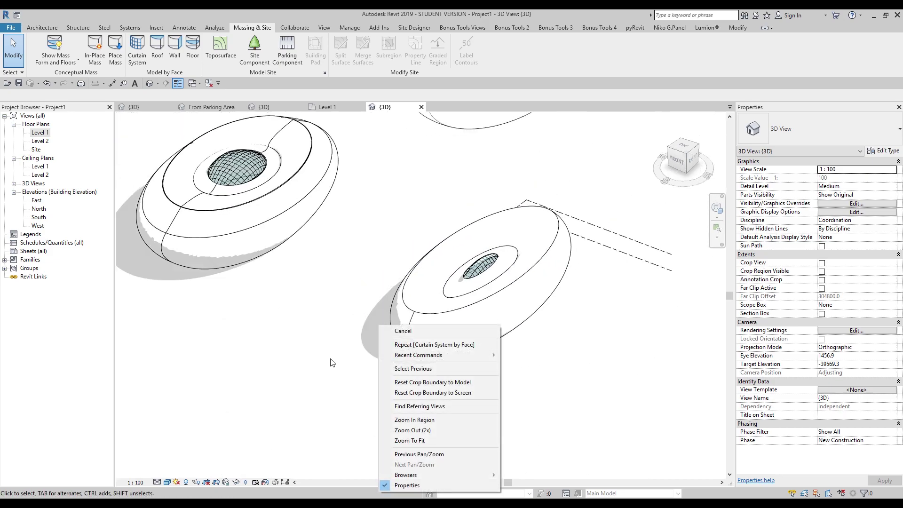
pyautogui.click(324, 368)
pyautogui.moveTo(335, 356)
pyautogui.keyDown('shift'); pyautogui.mouseDown(button='middle')
pyautogui.moveTo(415, 347)
pyautogui.moveTo(485, 322)
pyautogui.moveTo(416, 347)
pyautogui.moveTo(313, 347)
pyautogui.mouseUp(button='middle'); pyautogui.keyUp('shift')
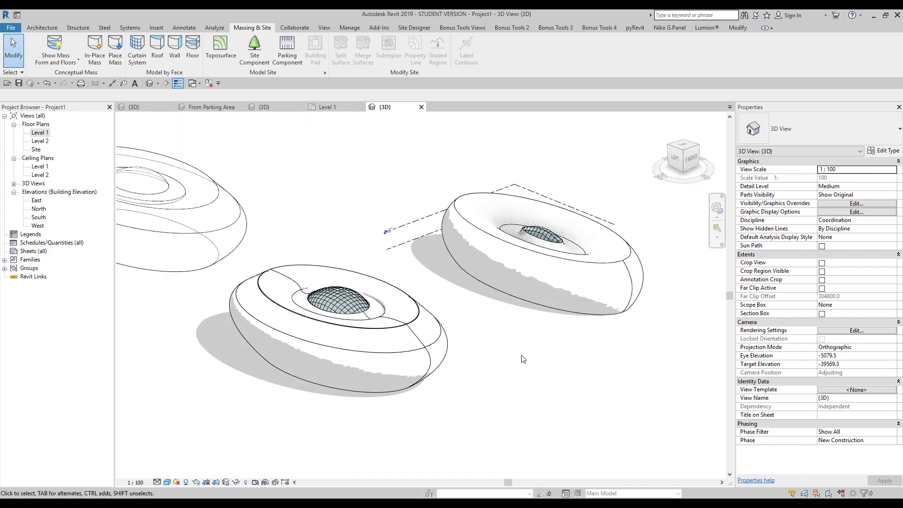
pyautogui.scroll(3, 611, 274)
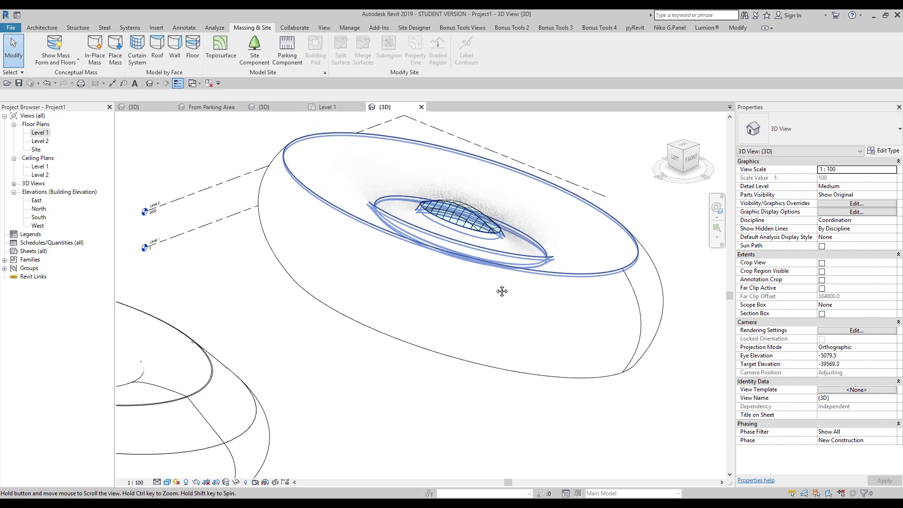
pyautogui.scroll(-3, 501, 409)
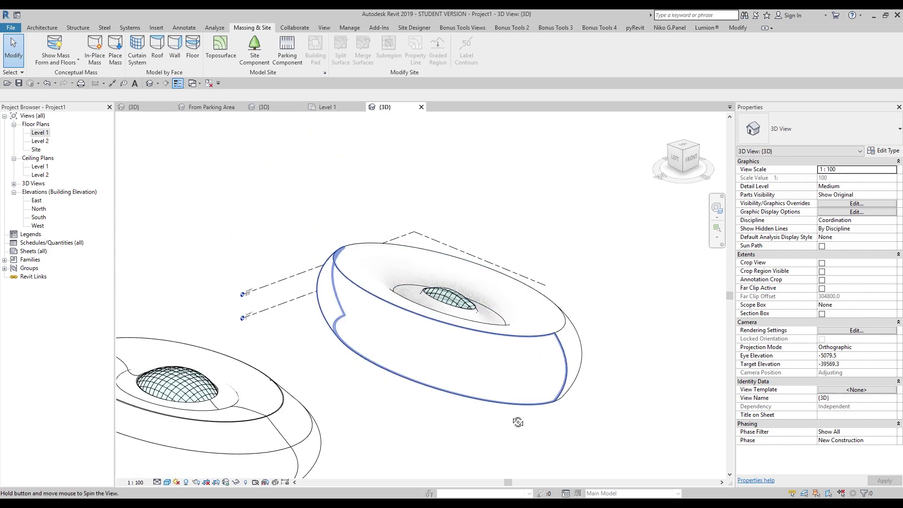
pyautogui.keyDown('shift'); pyautogui.moveTo(516, 365); pyautogui.dragTo(357, 414, button='middle'); pyautogui.keyUp('shift')
# - Switch the 3D view to the Realistic visual style and set the mass display to Show Mass by View Settings
pyautogui.click(167, 482)
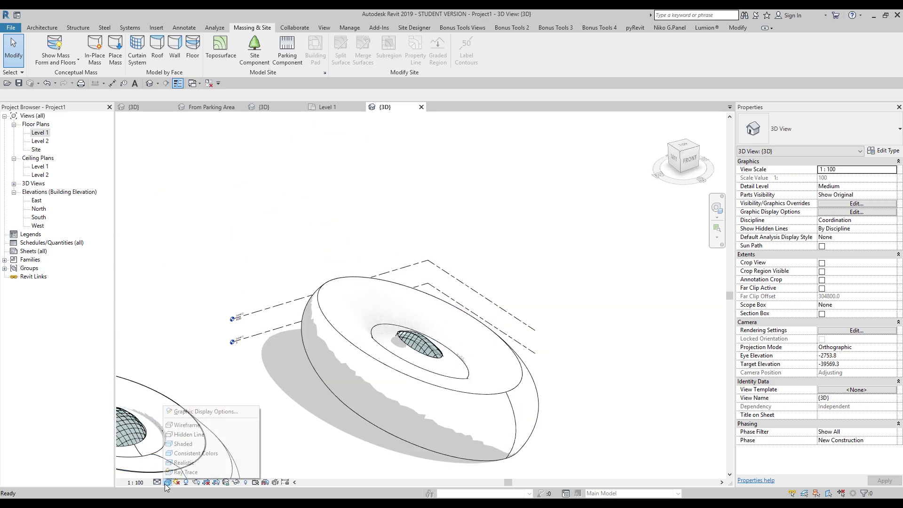
pyautogui.press('Escape')
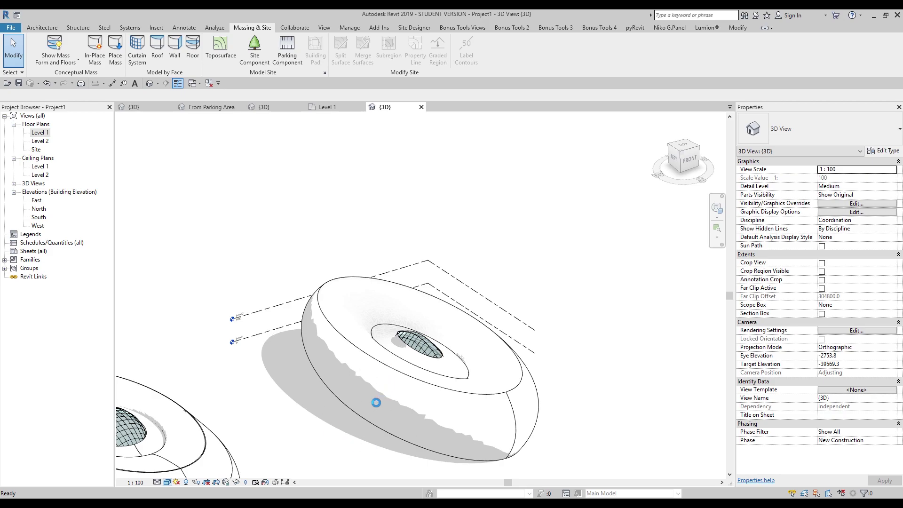
pyautogui.scroll(1, 372, 398)
pyautogui.scroll(1, 337, 450)
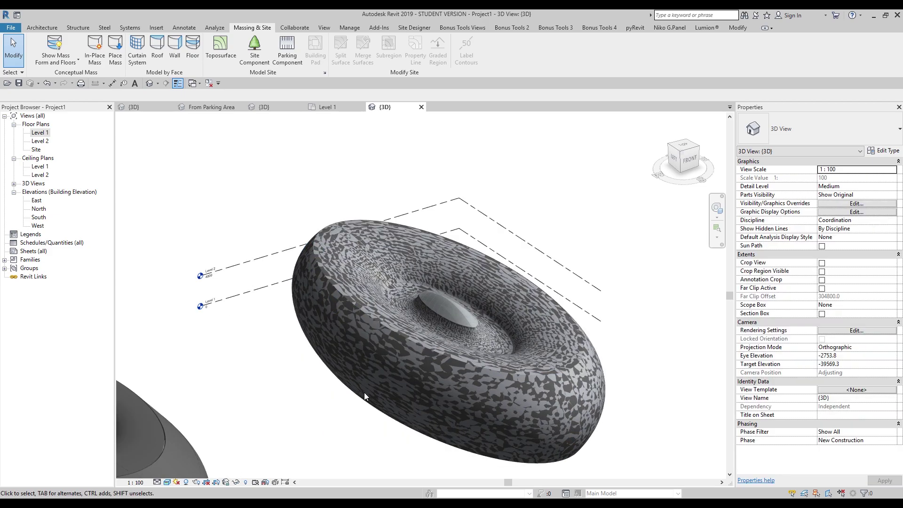
pyautogui.click(149, 83)
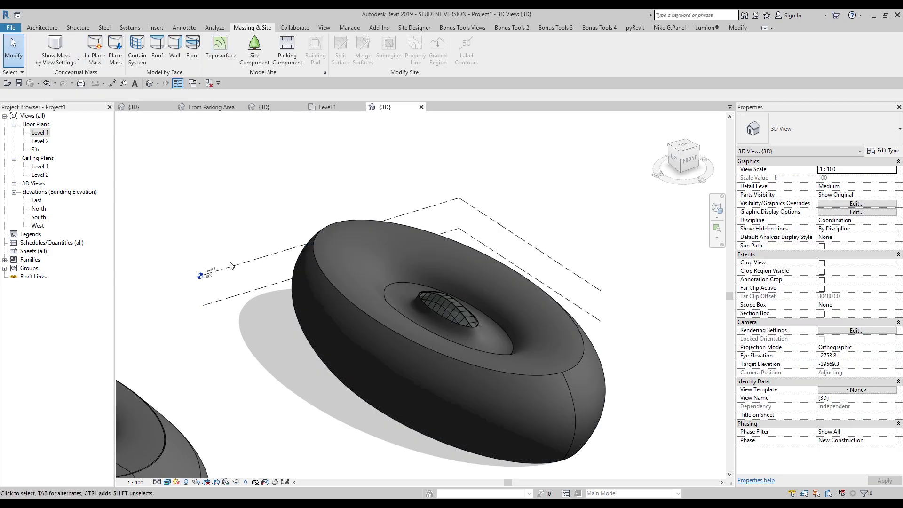
# - Compare both buildings with Show Mass Form and Floors turned on, then return to Show Mass by View Settings
pyautogui.scroll(-2, 344, 328)
pyautogui.keyDown('shift'); pyautogui.moveTo(308, 400); pyautogui.dragTo(445, 366, button='middle'); pyautogui.keyUp('shift')
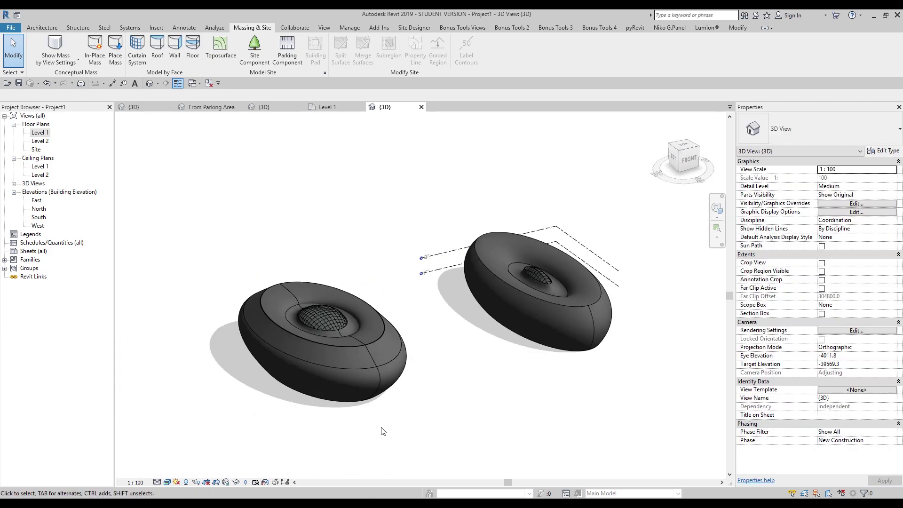
pyautogui.moveTo(300, 426); pyautogui.dragTo(345, 436, button='middle')
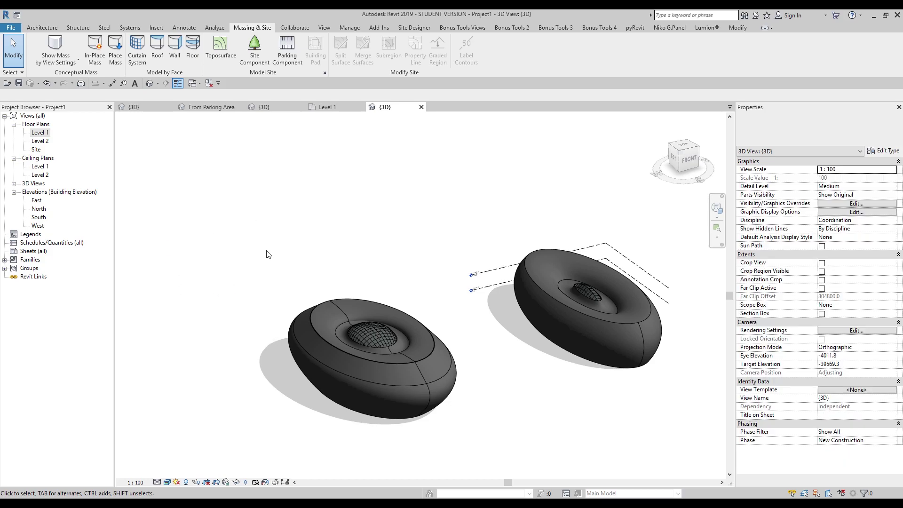
pyautogui.click(59, 45)
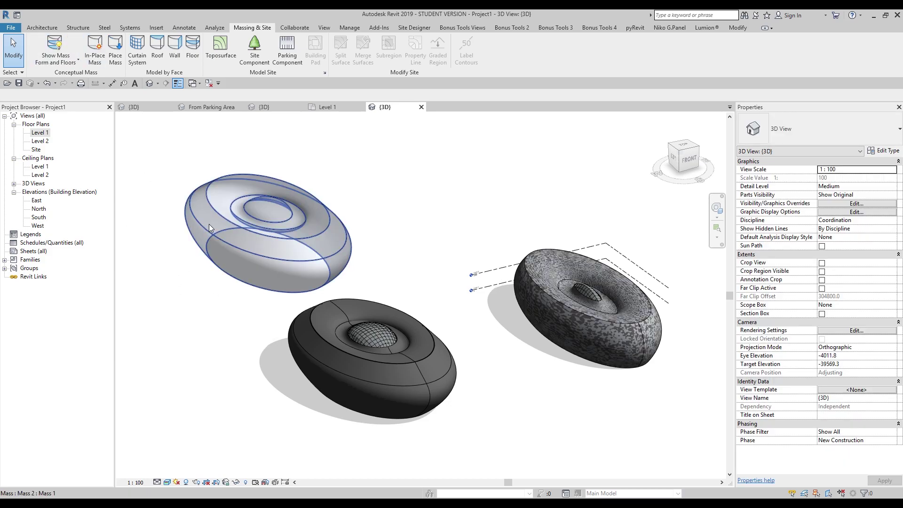
pyautogui.click(57, 44)
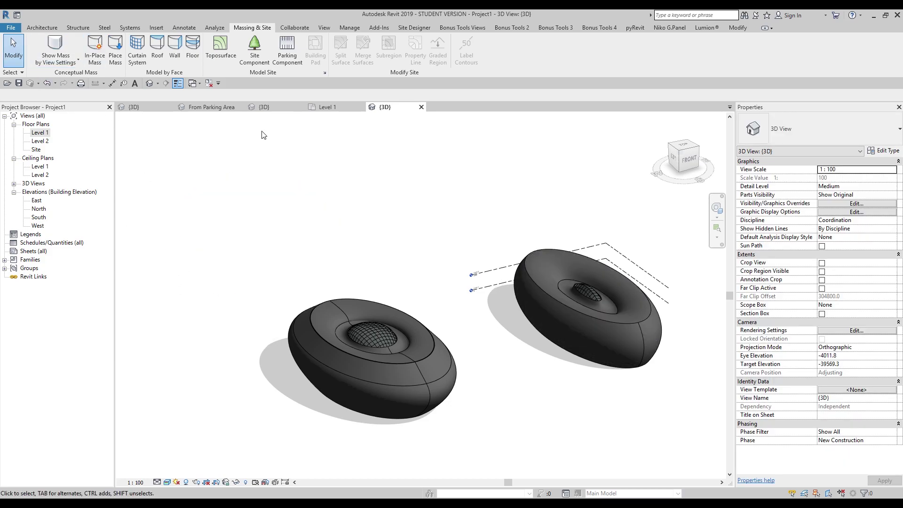